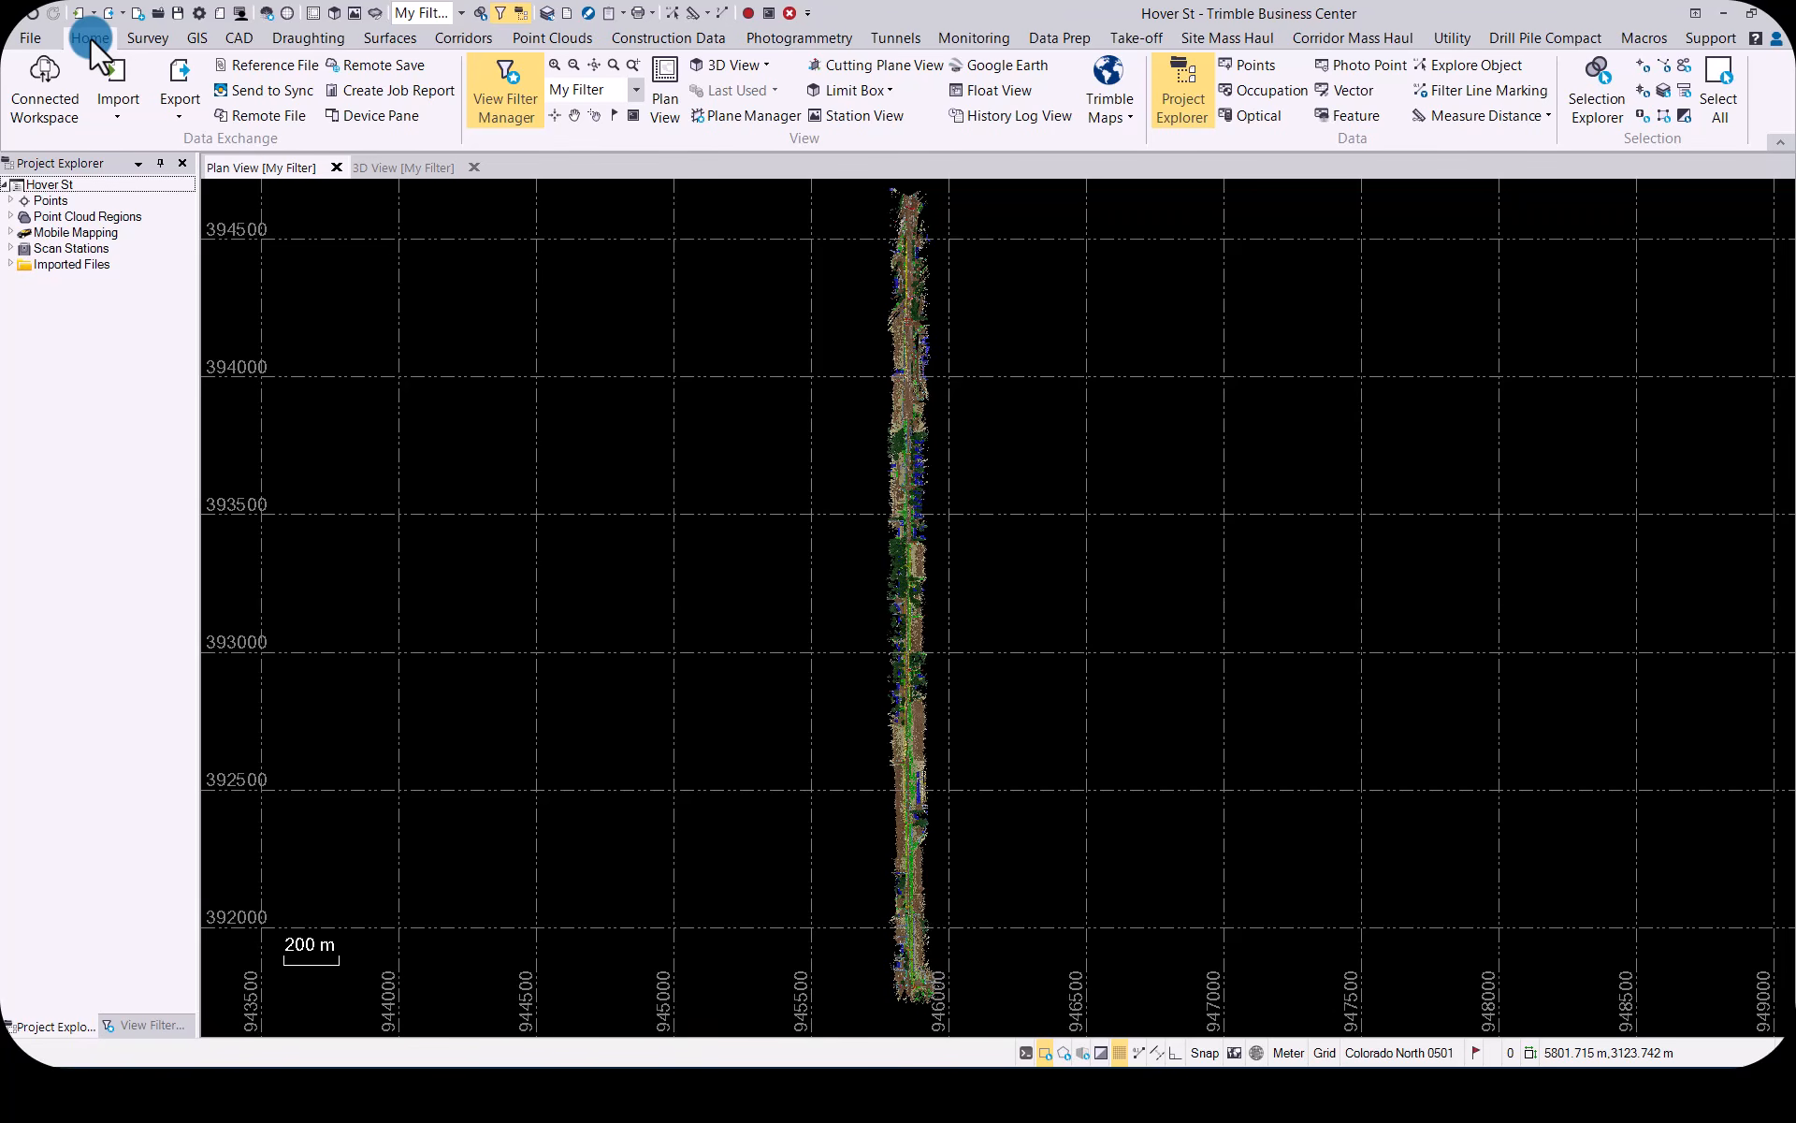
Open the Testing project in Connected Workspace to view its job list, then close the workspace window.
{"action": "left_click", "coordinate": [44, 69]}
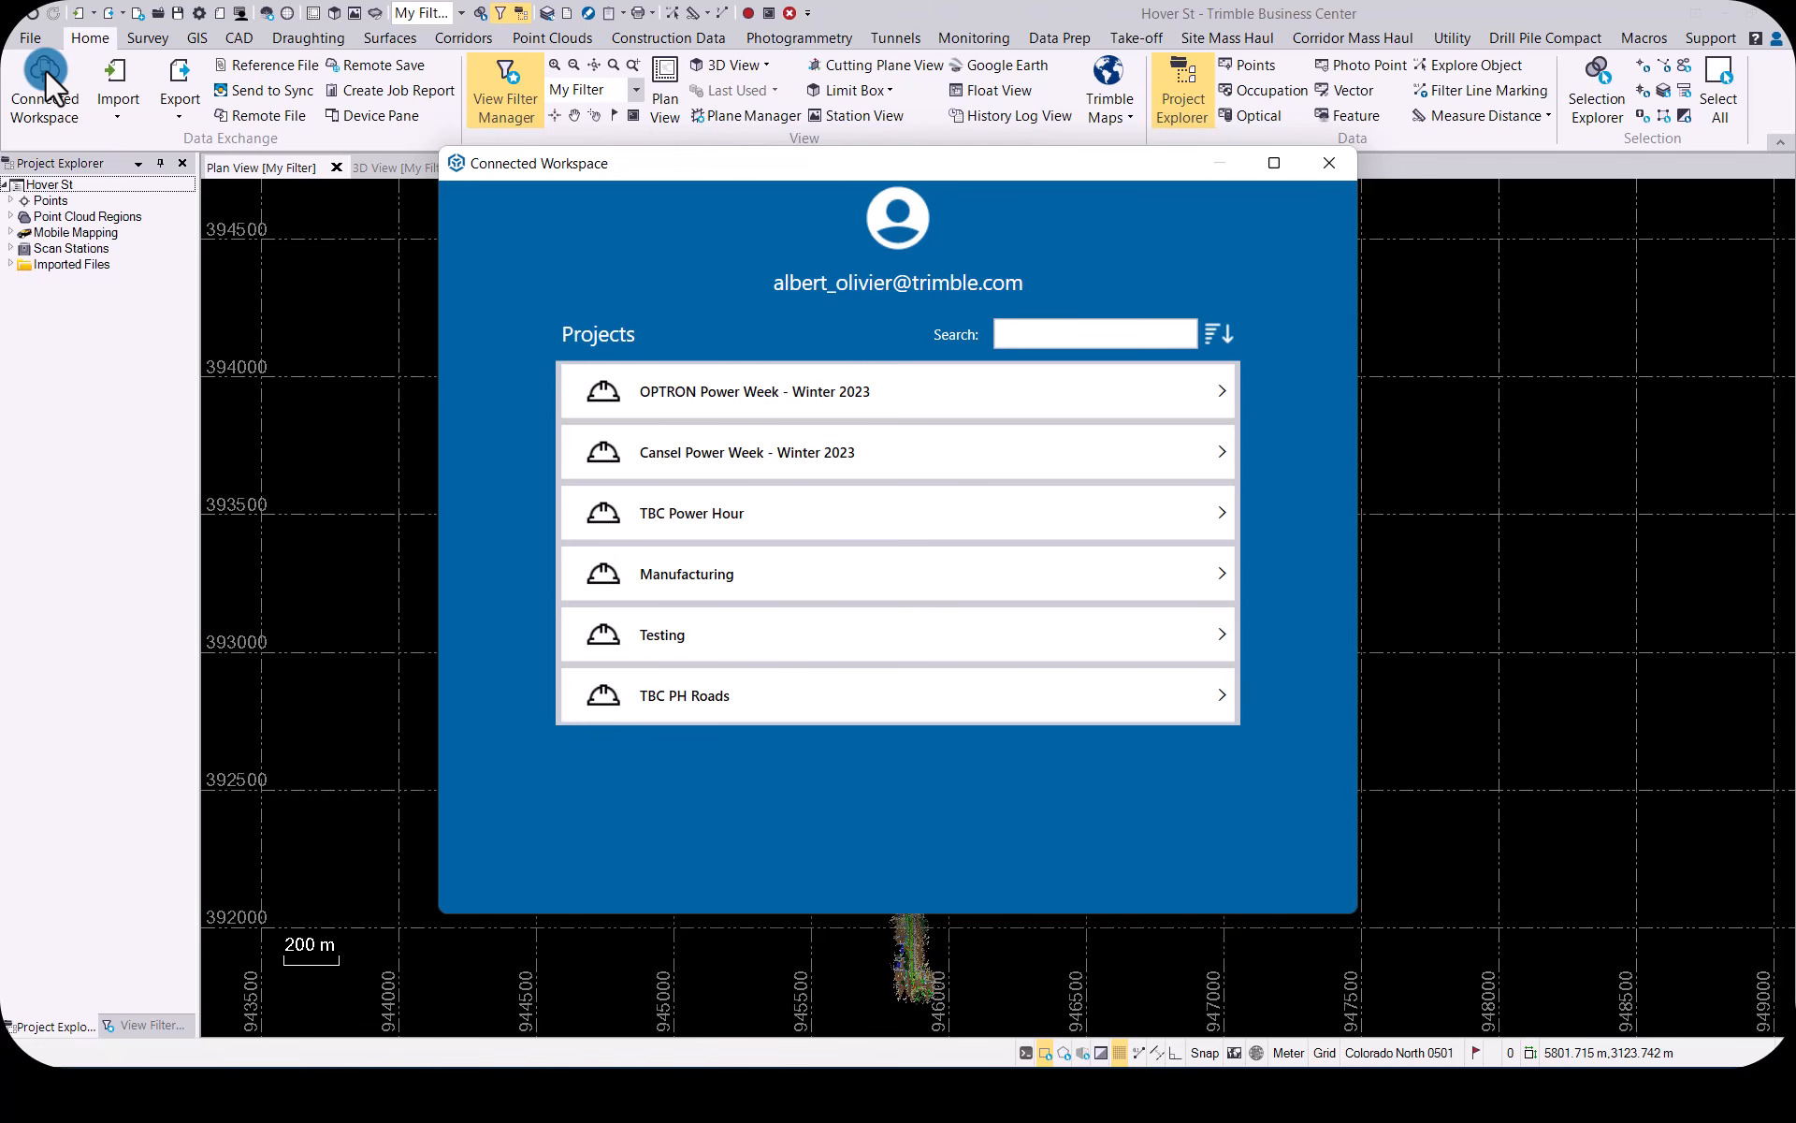
{"action": "left_click", "coordinate": [734, 625]}
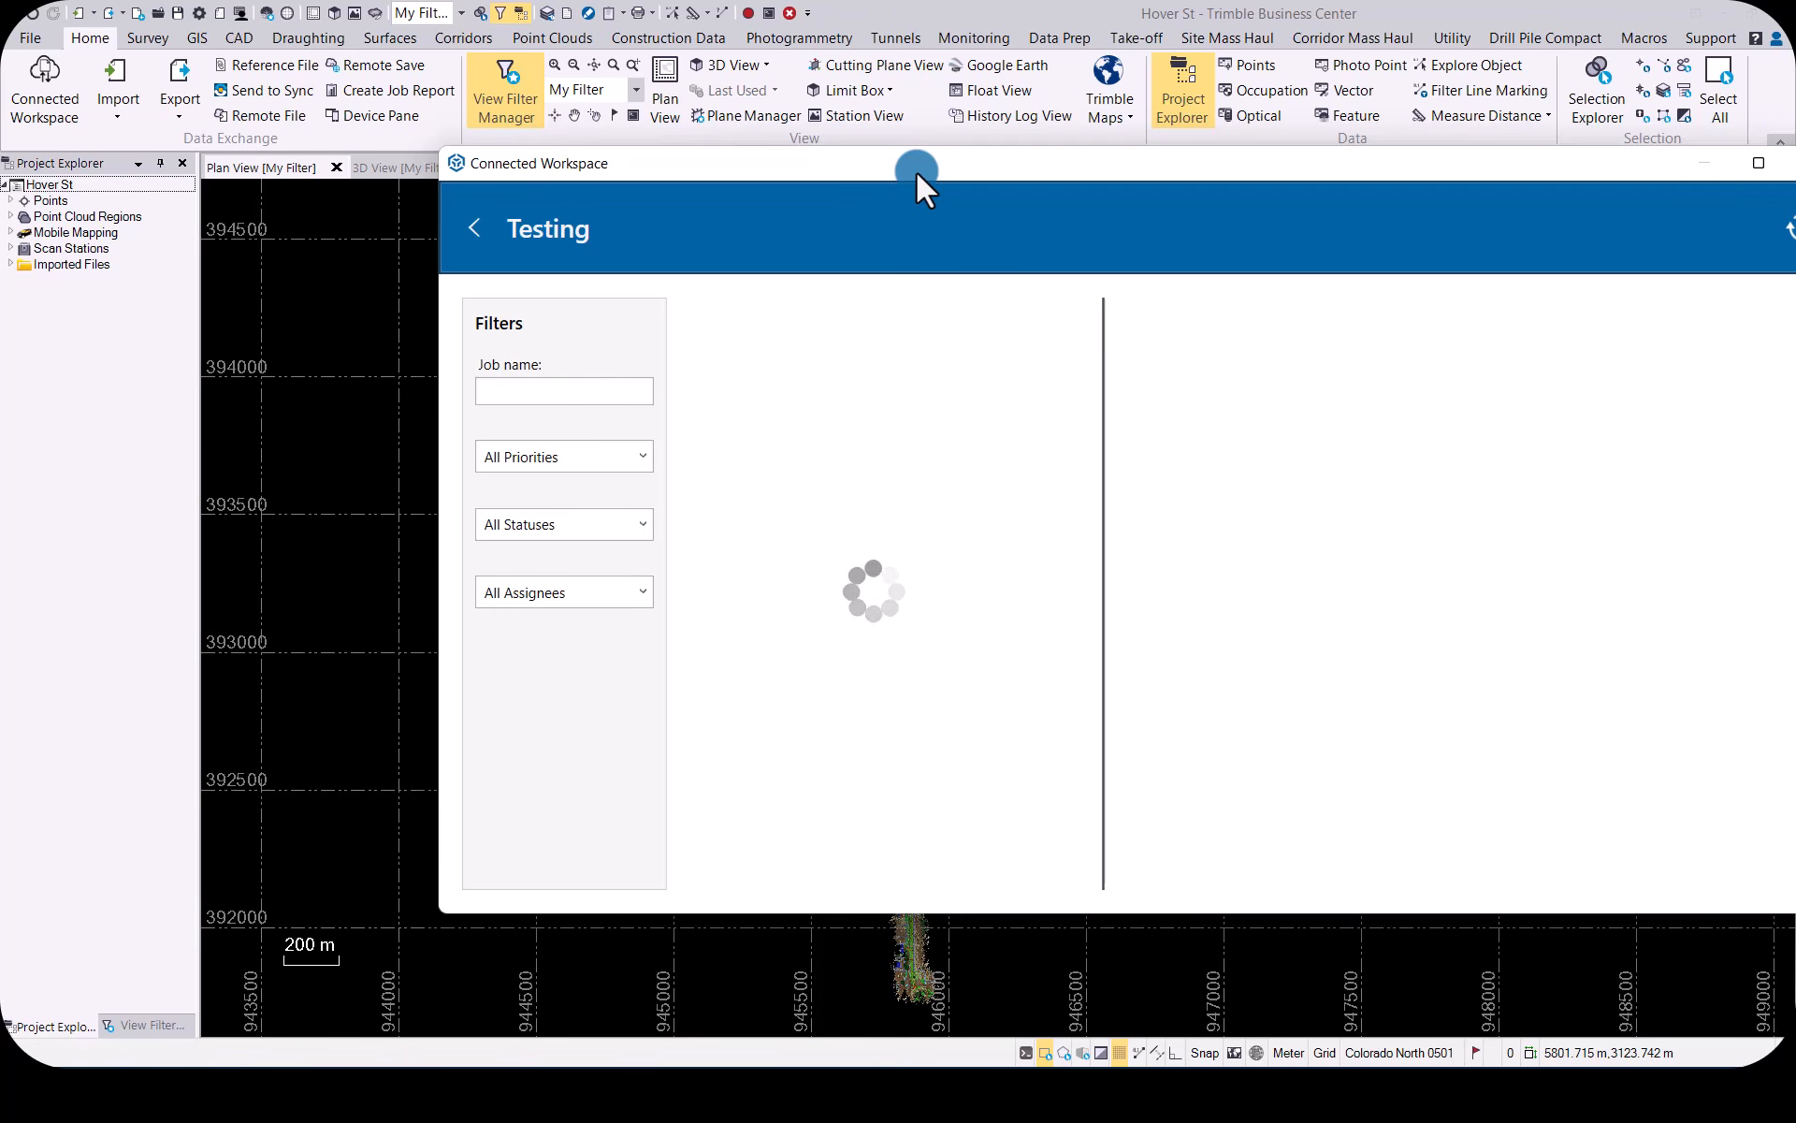
{"action": "left_click_drag", "start_coordinate": [917, 171], "coordinate": [725, 170]}
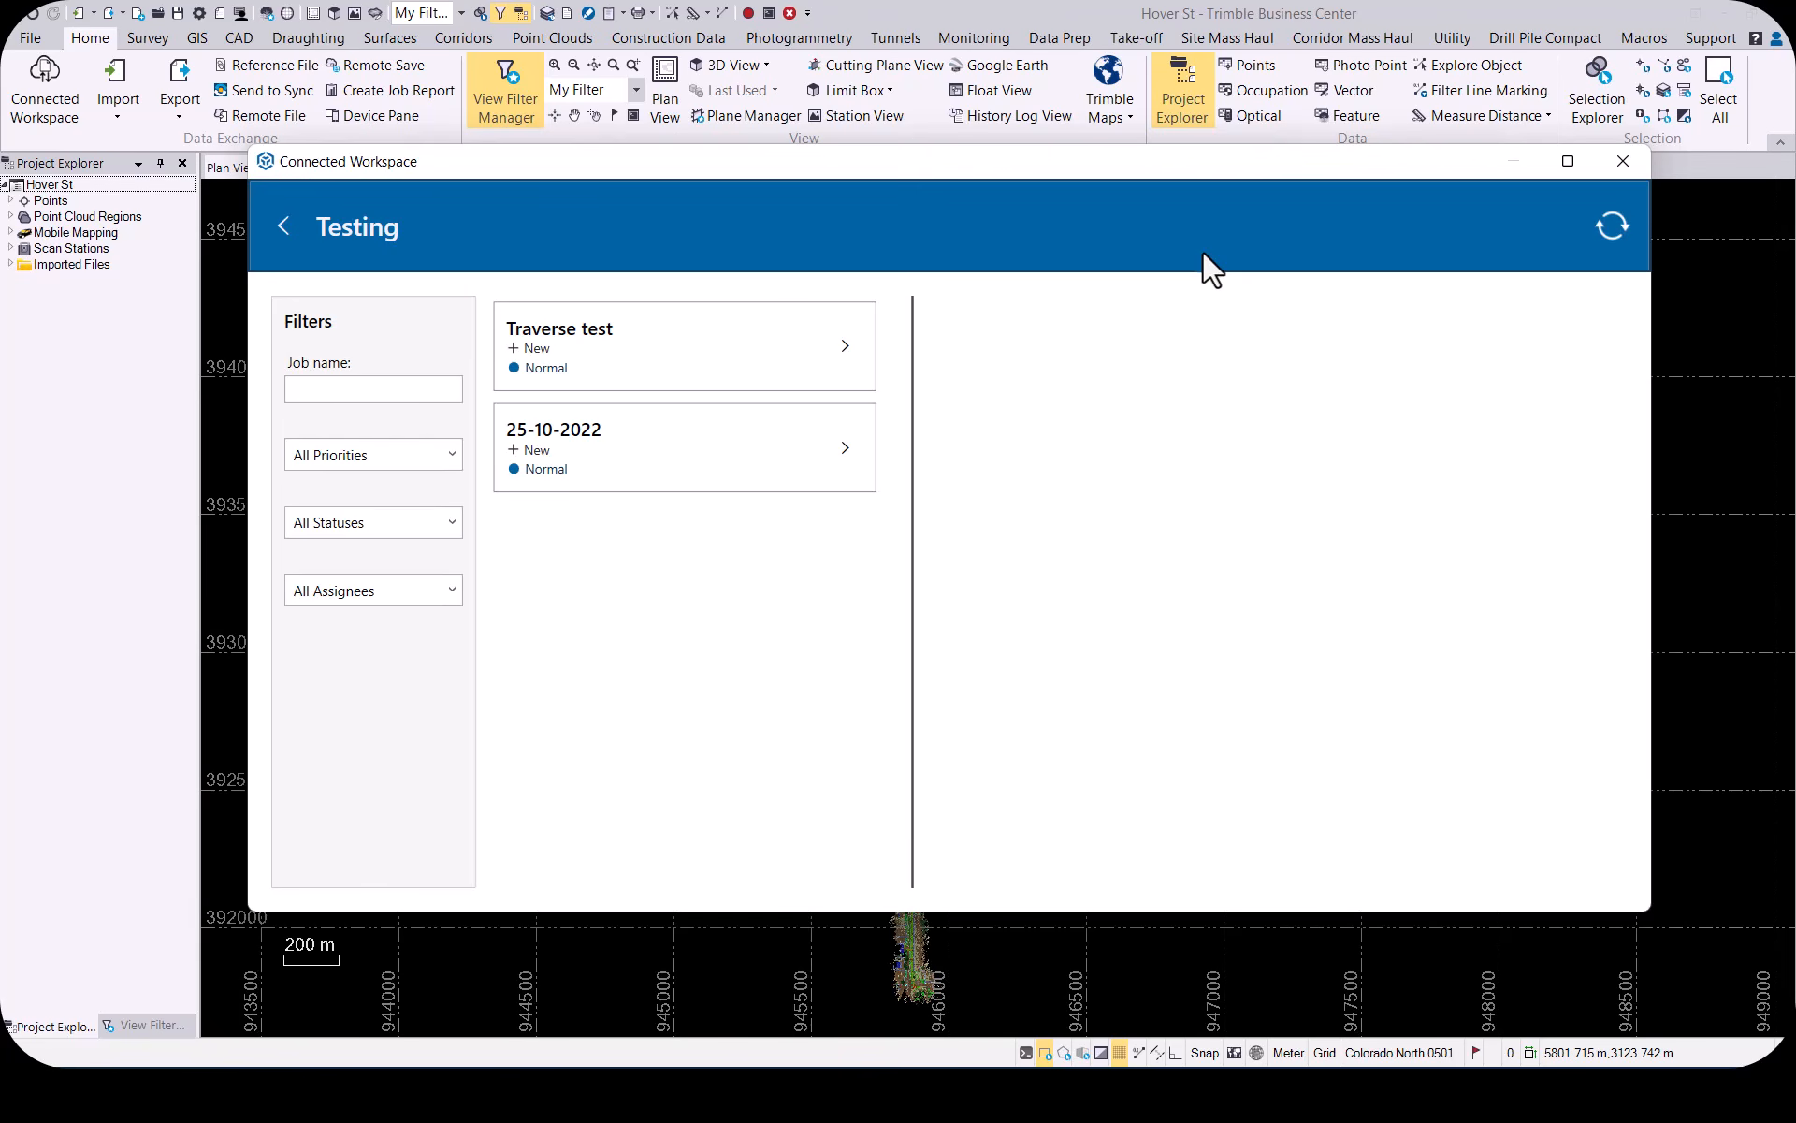
{"action": "left_click", "coordinate": [1622, 162]}
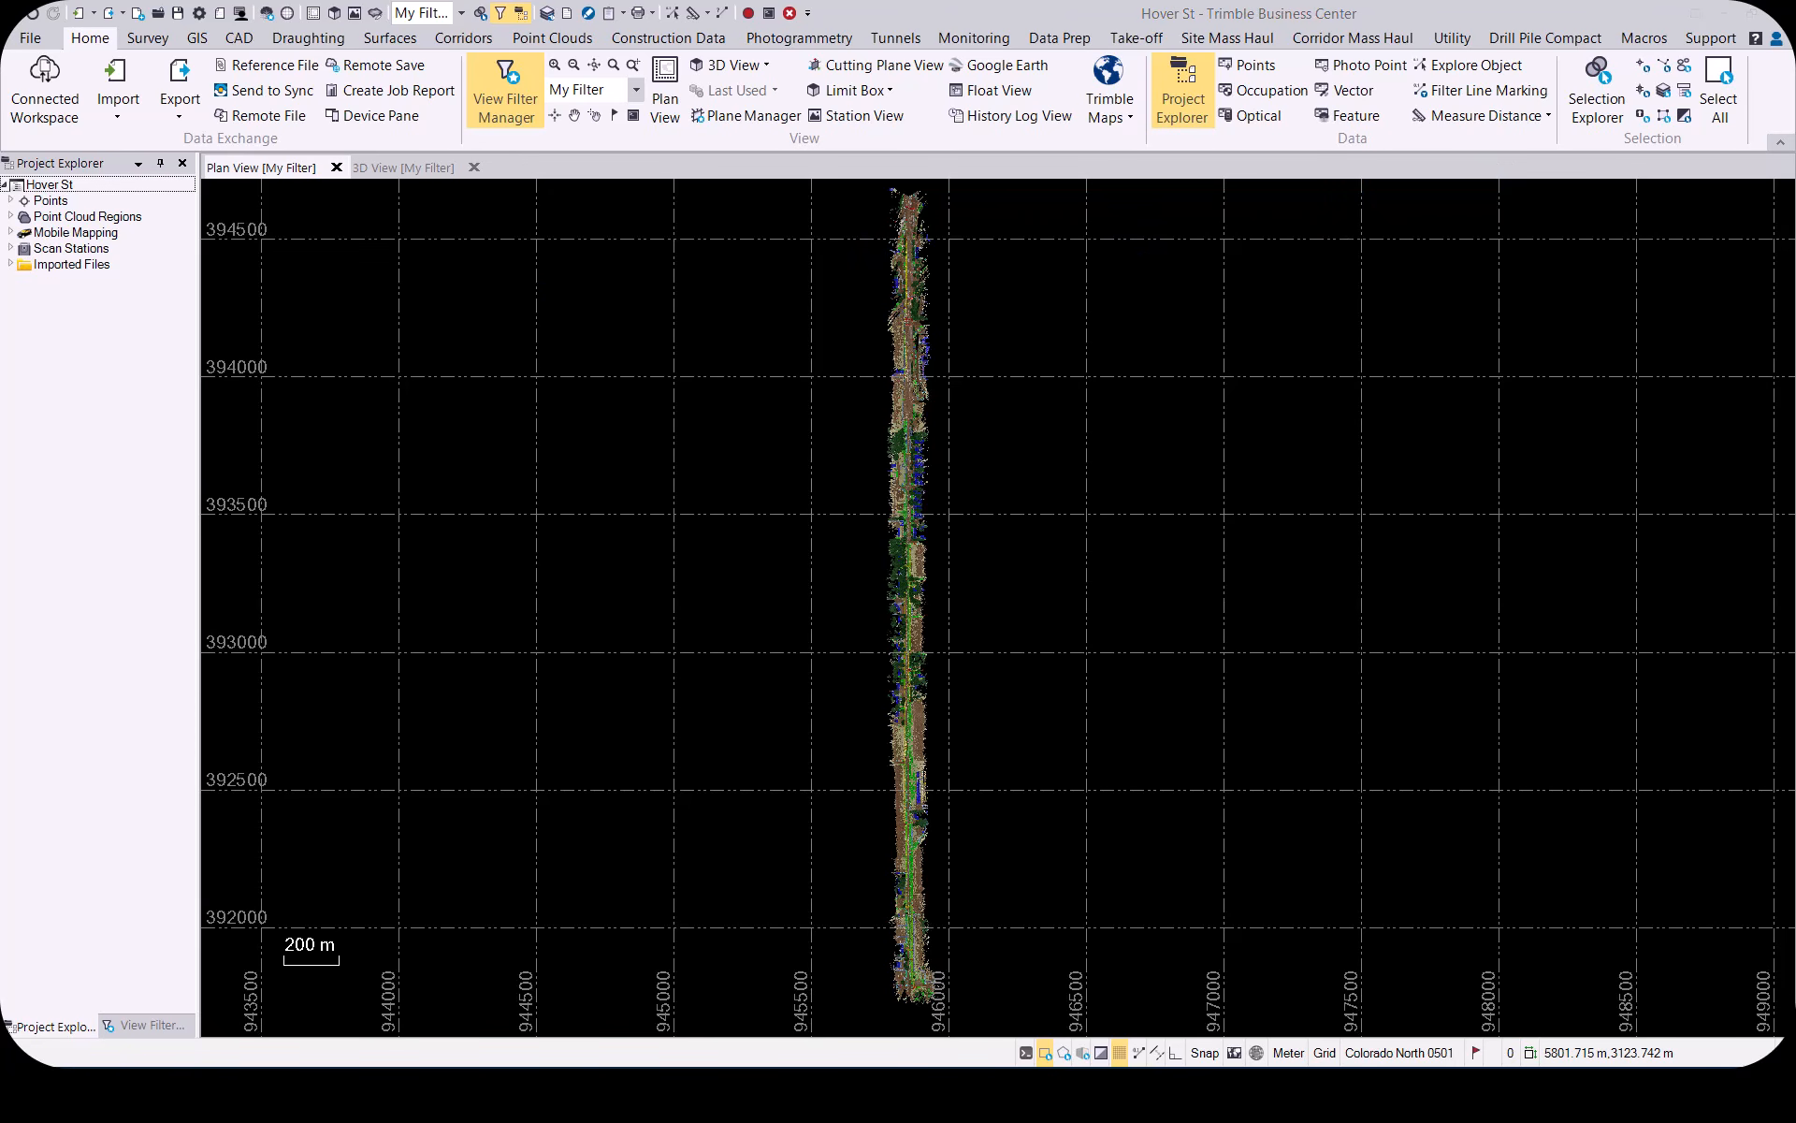
Review the custom model training options of Extract Classified Point Cloud Regions, including its advanced settings, and close the command.
{"action": "left_click", "coordinate": [458, 65]}
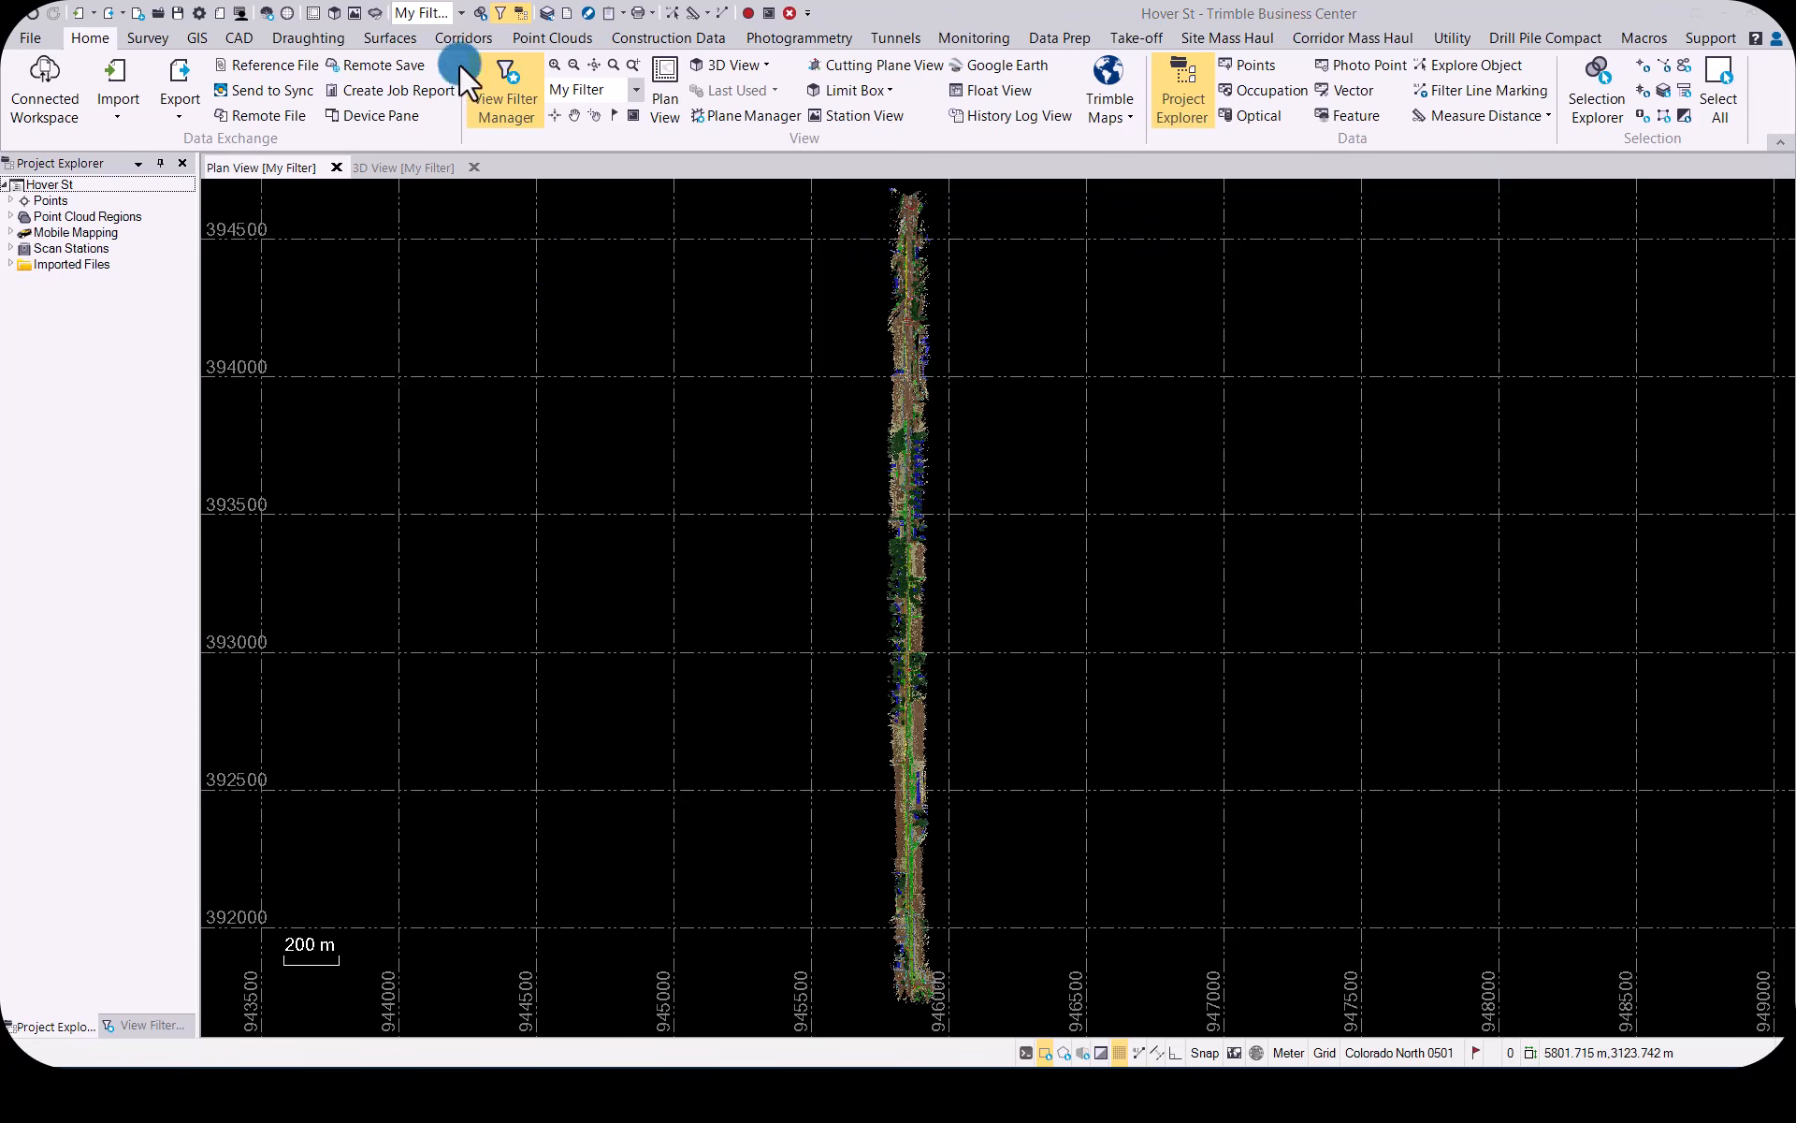
{"action": "left_click", "coordinate": [559, 36]}
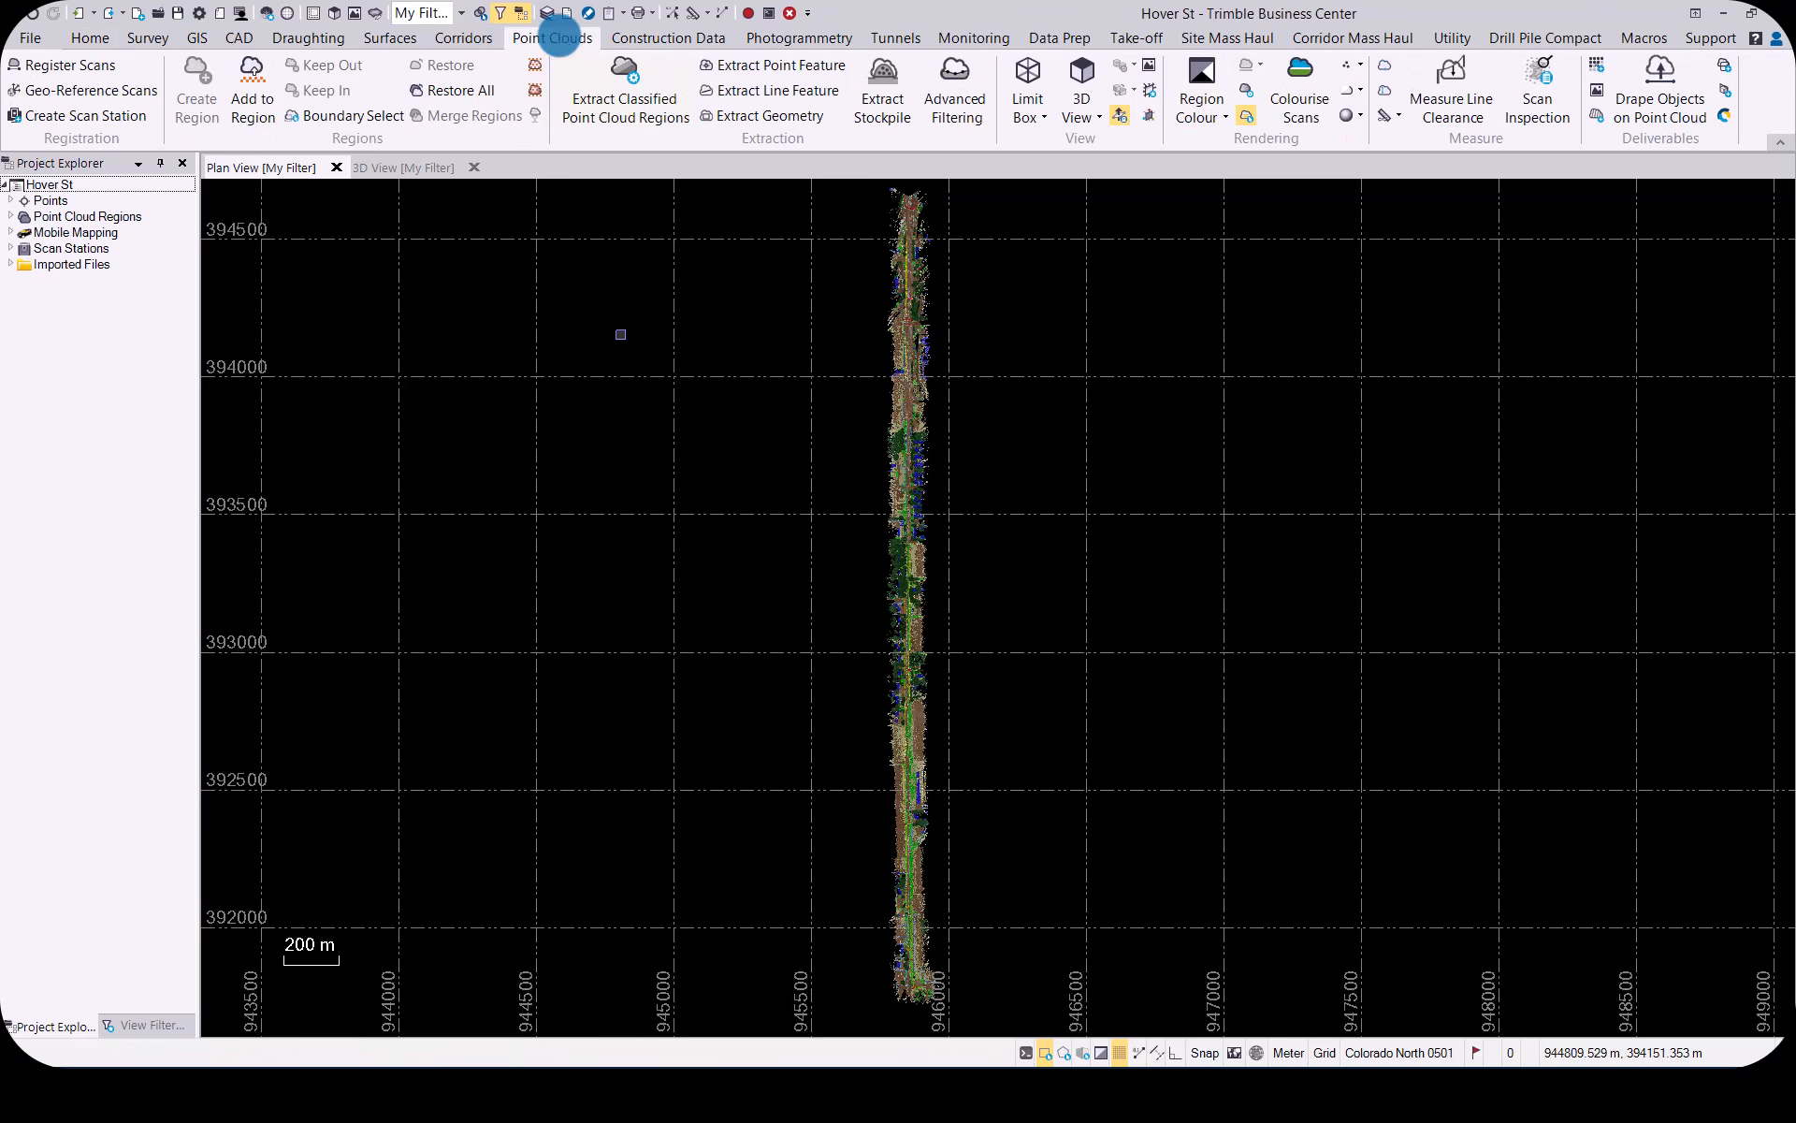
{"action": "left_click", "coordinate": [625, 92]}
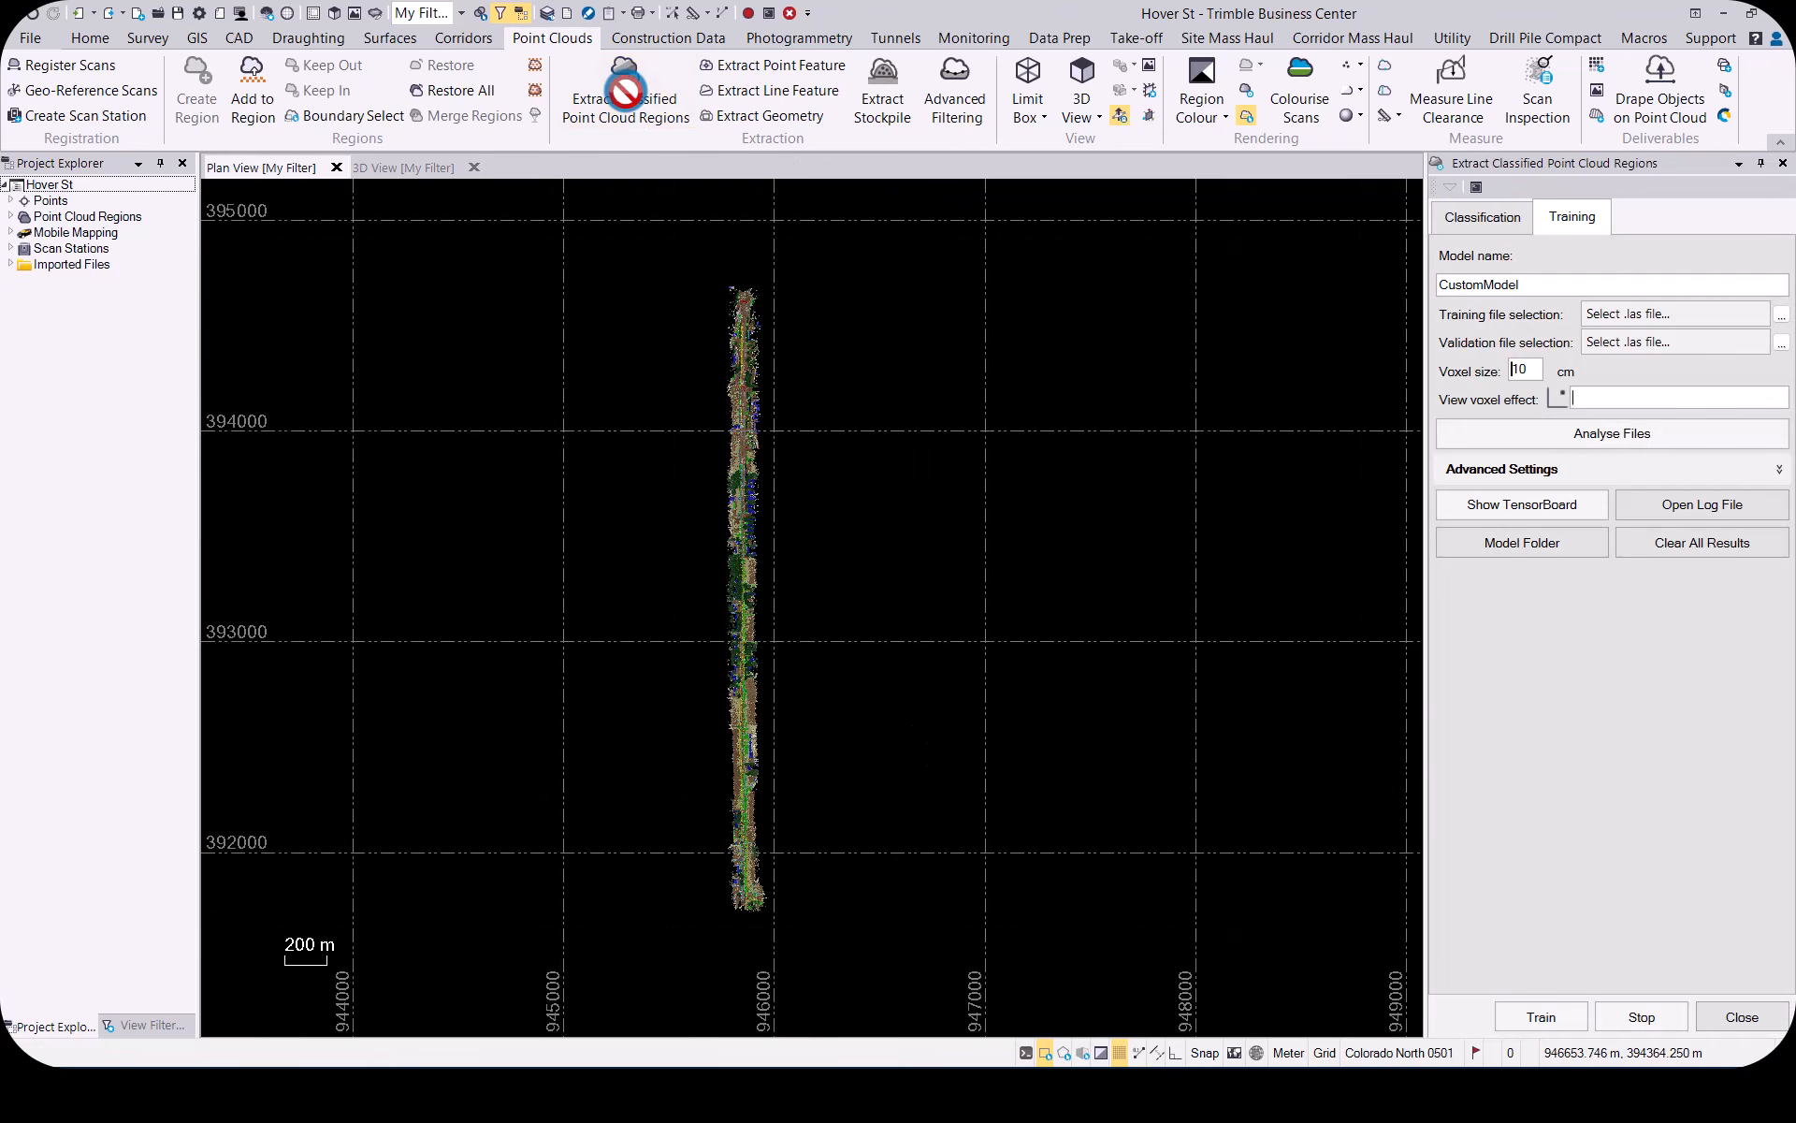
{"action": "left_click", "coordinate": [1571, 216]}
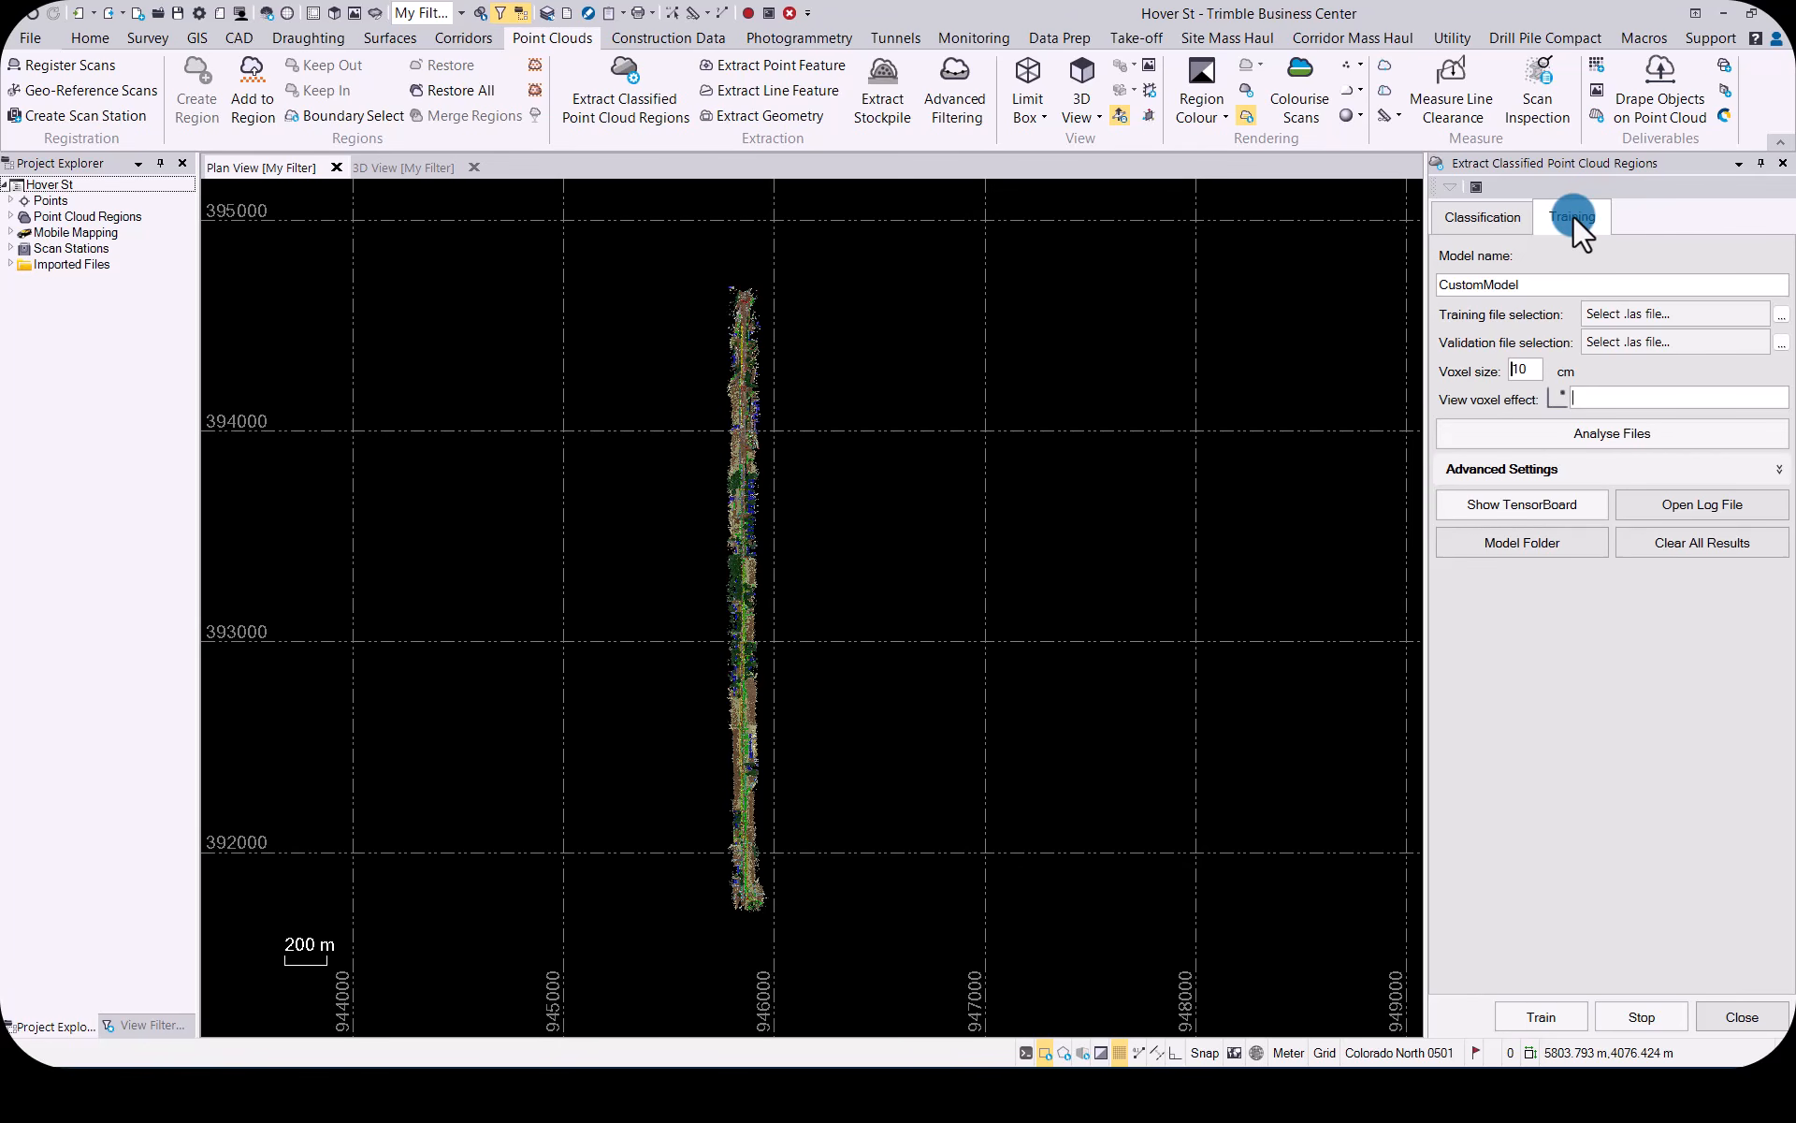
{"action": "left_click", "coordinate": [1550, 285]}
{"action": "left_click", "coordinate": [1780, 469]}
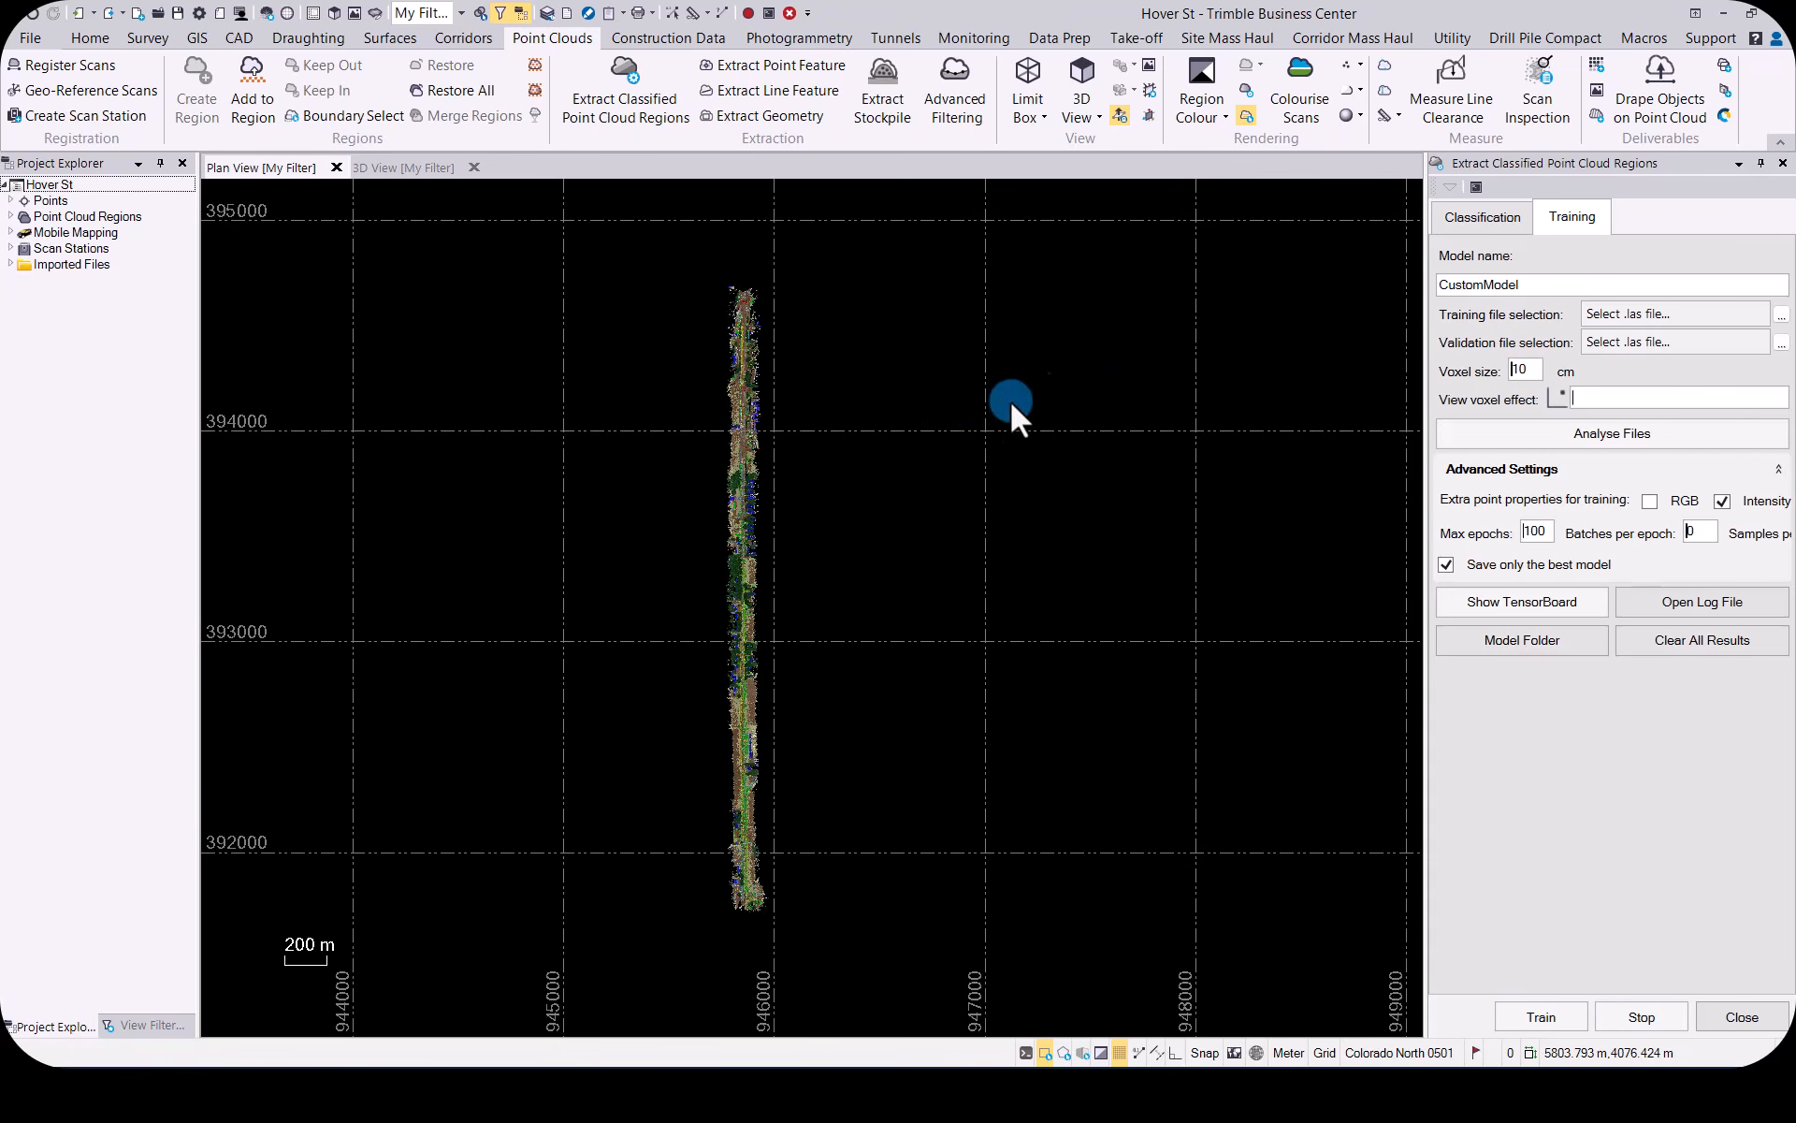
{"action": "left_click", "coordinate": [1782, 164]}
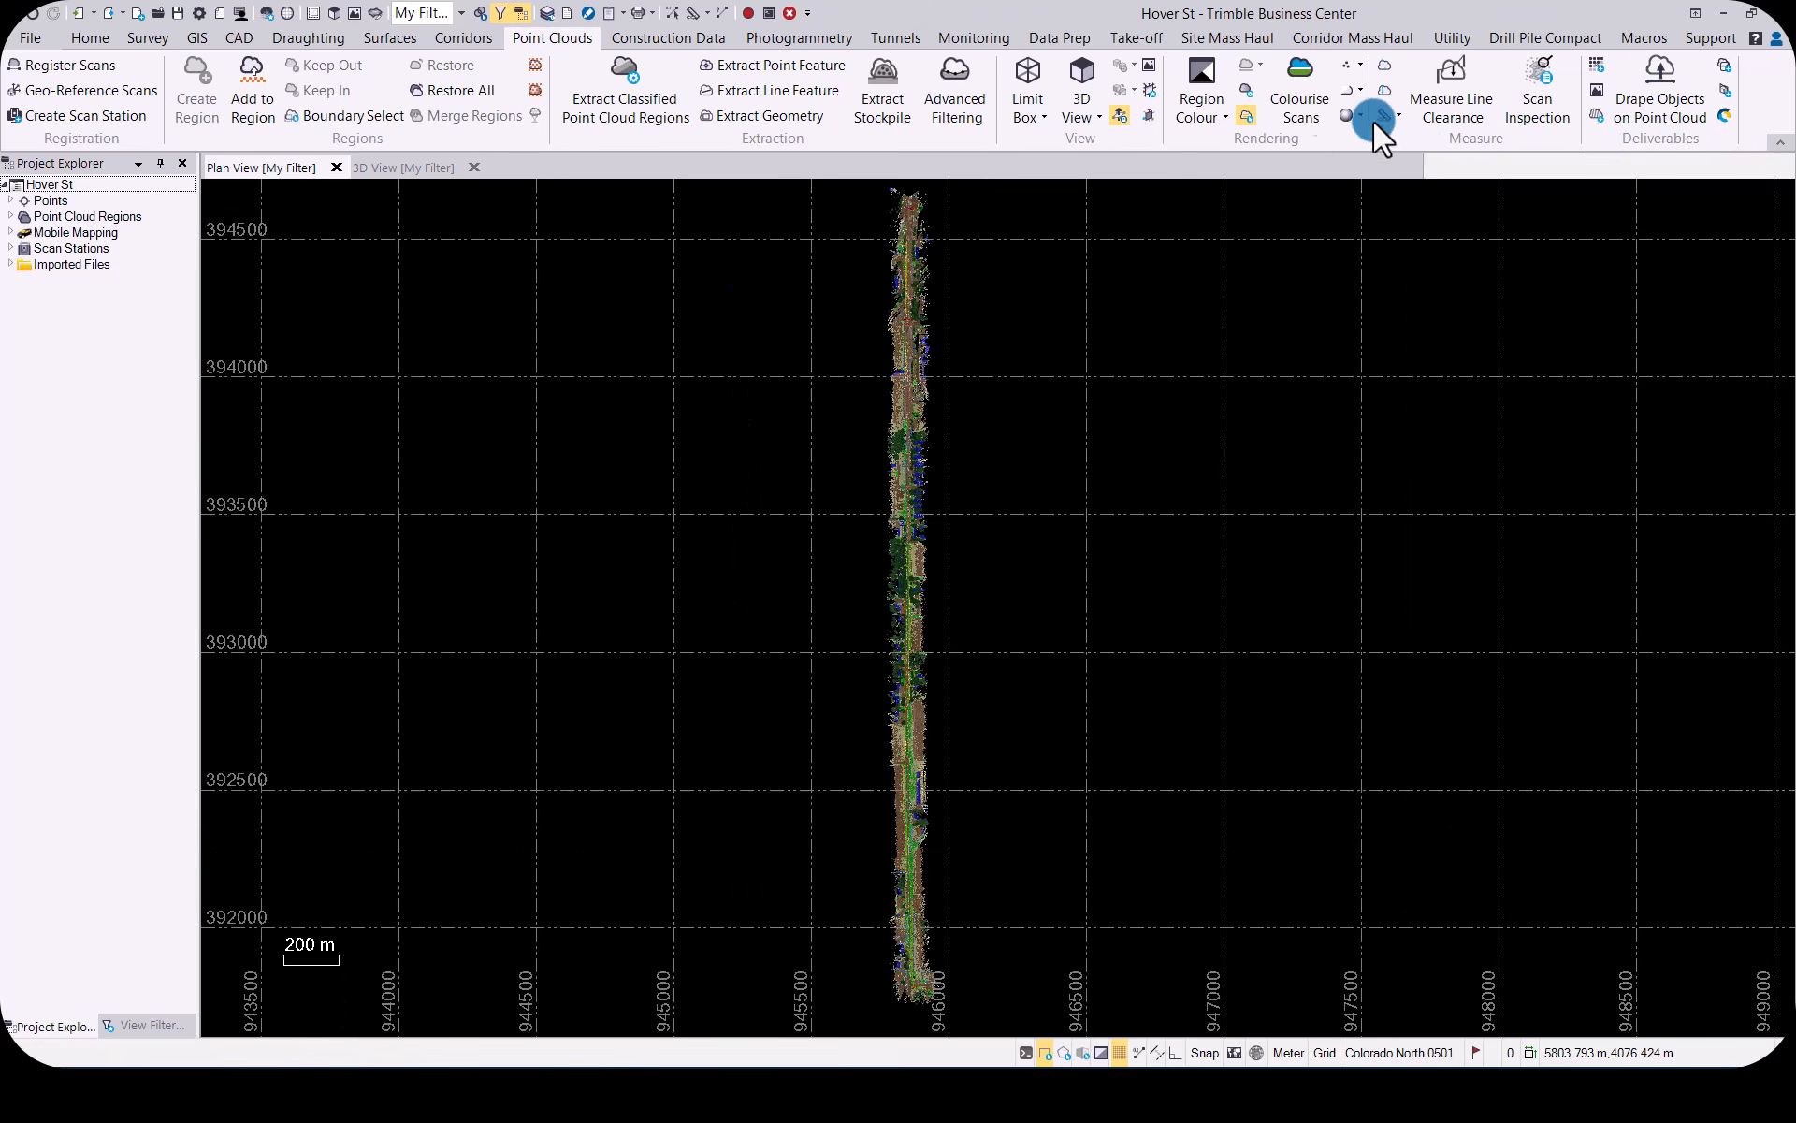
Examine the filtering strategy and XY position choices in Advanced Point Cloud Filtering, then close the command.
{"action": "left_click", "coordinate": [956, 74]}
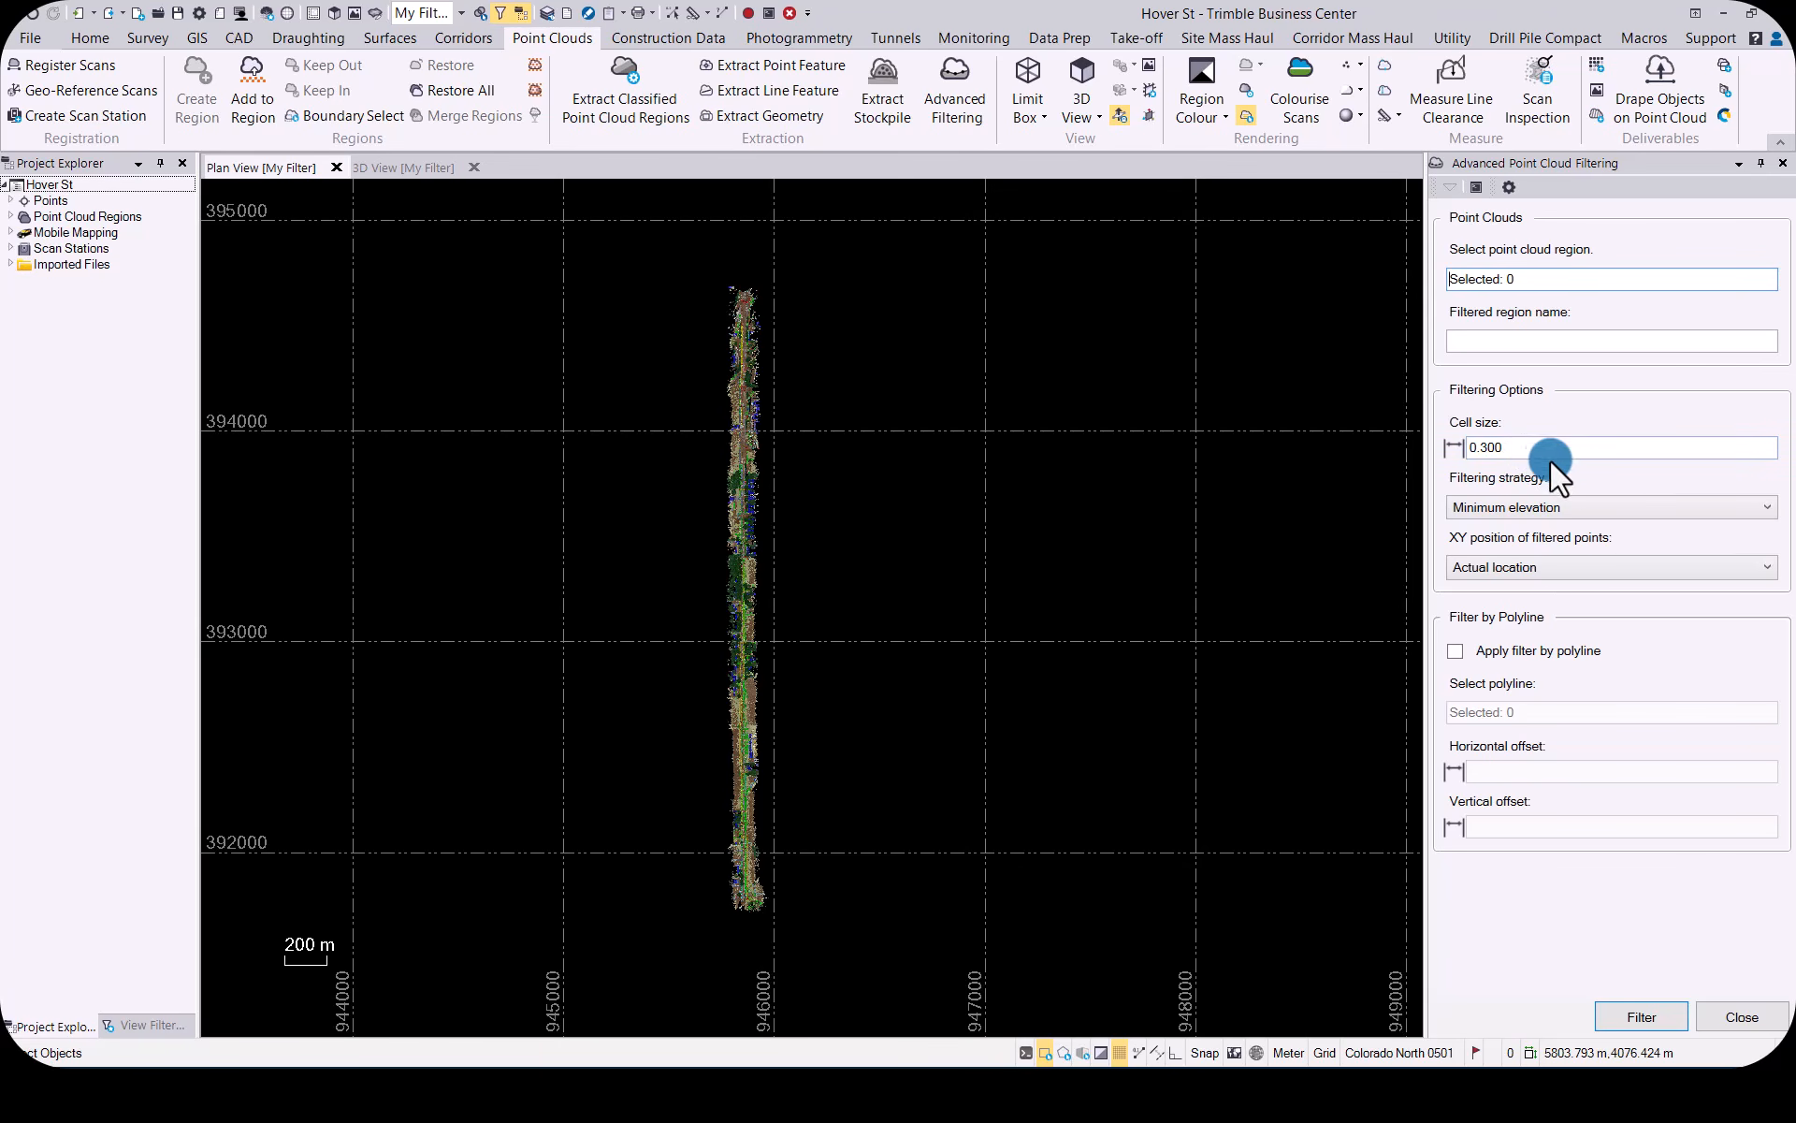
{"action": "left_click", "coordinate": [1650, 508]}
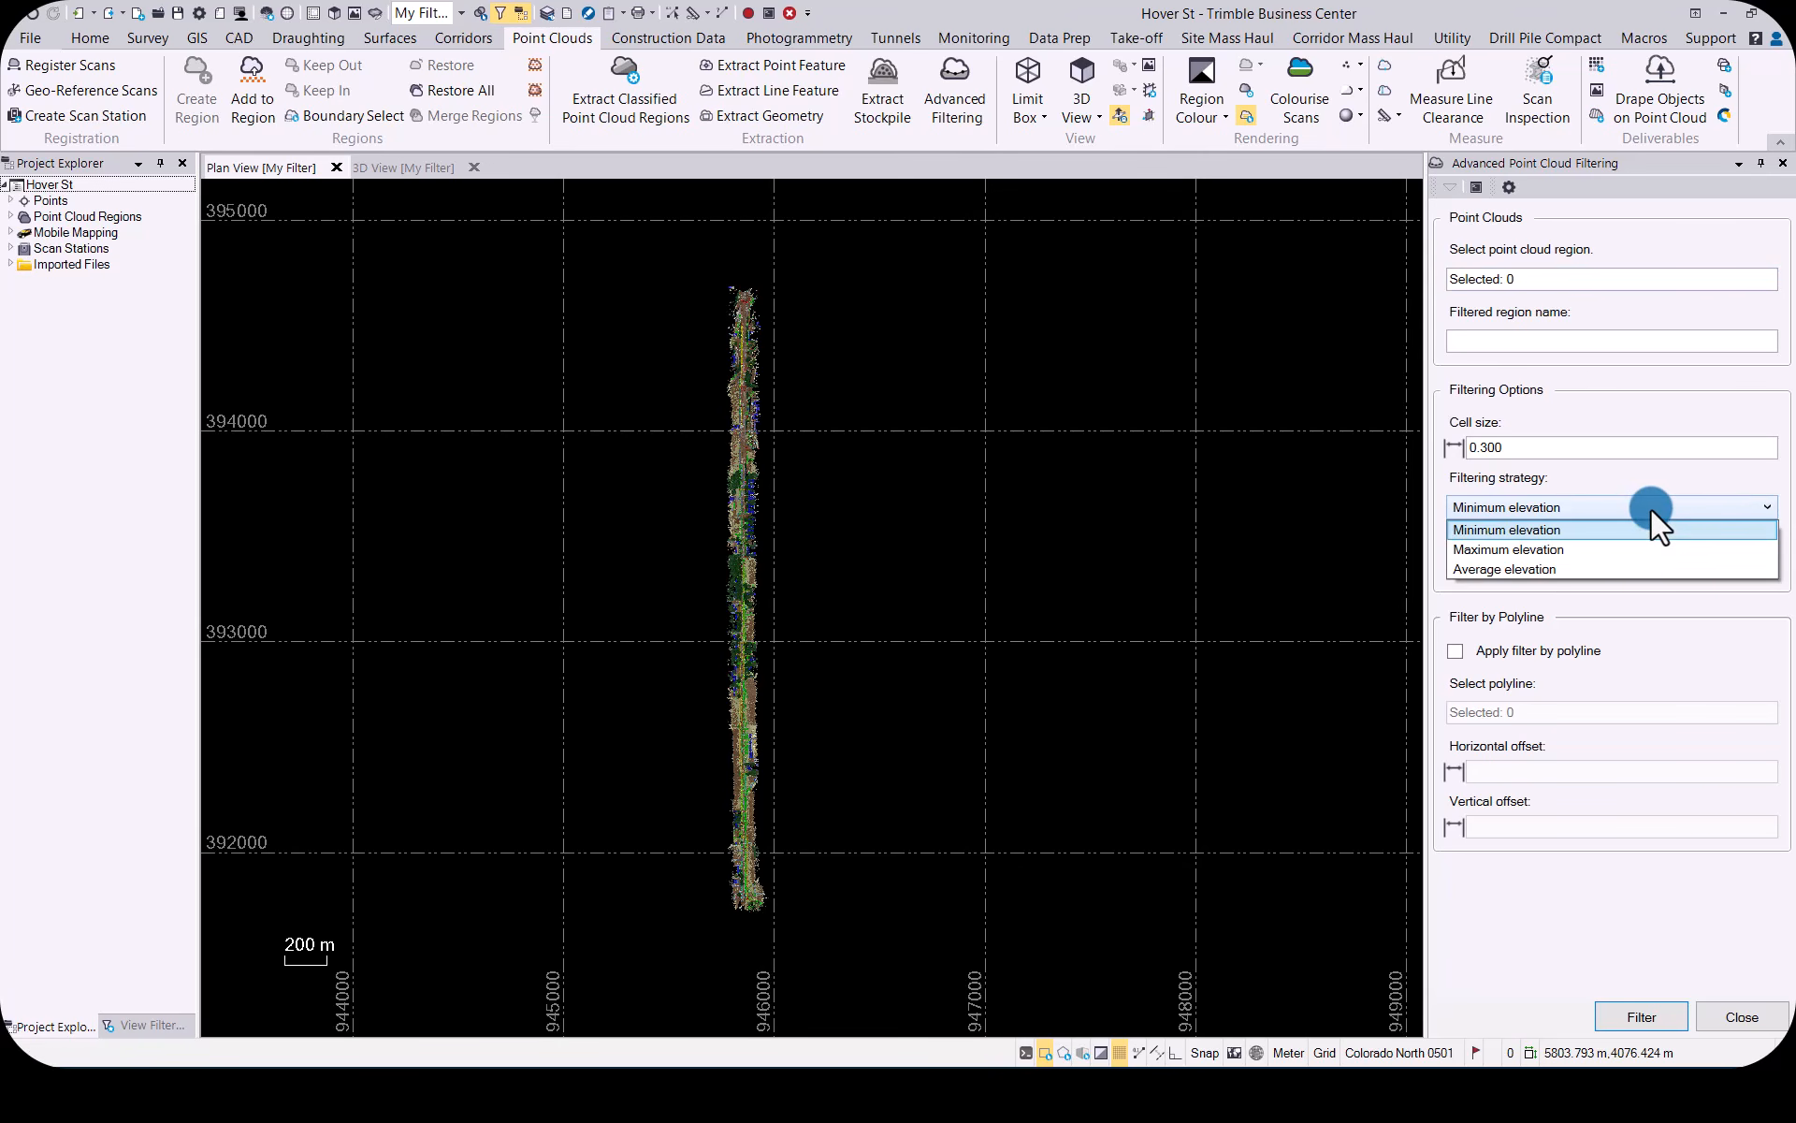
{"action": "left_click", "coordinate": [1649, 508]}
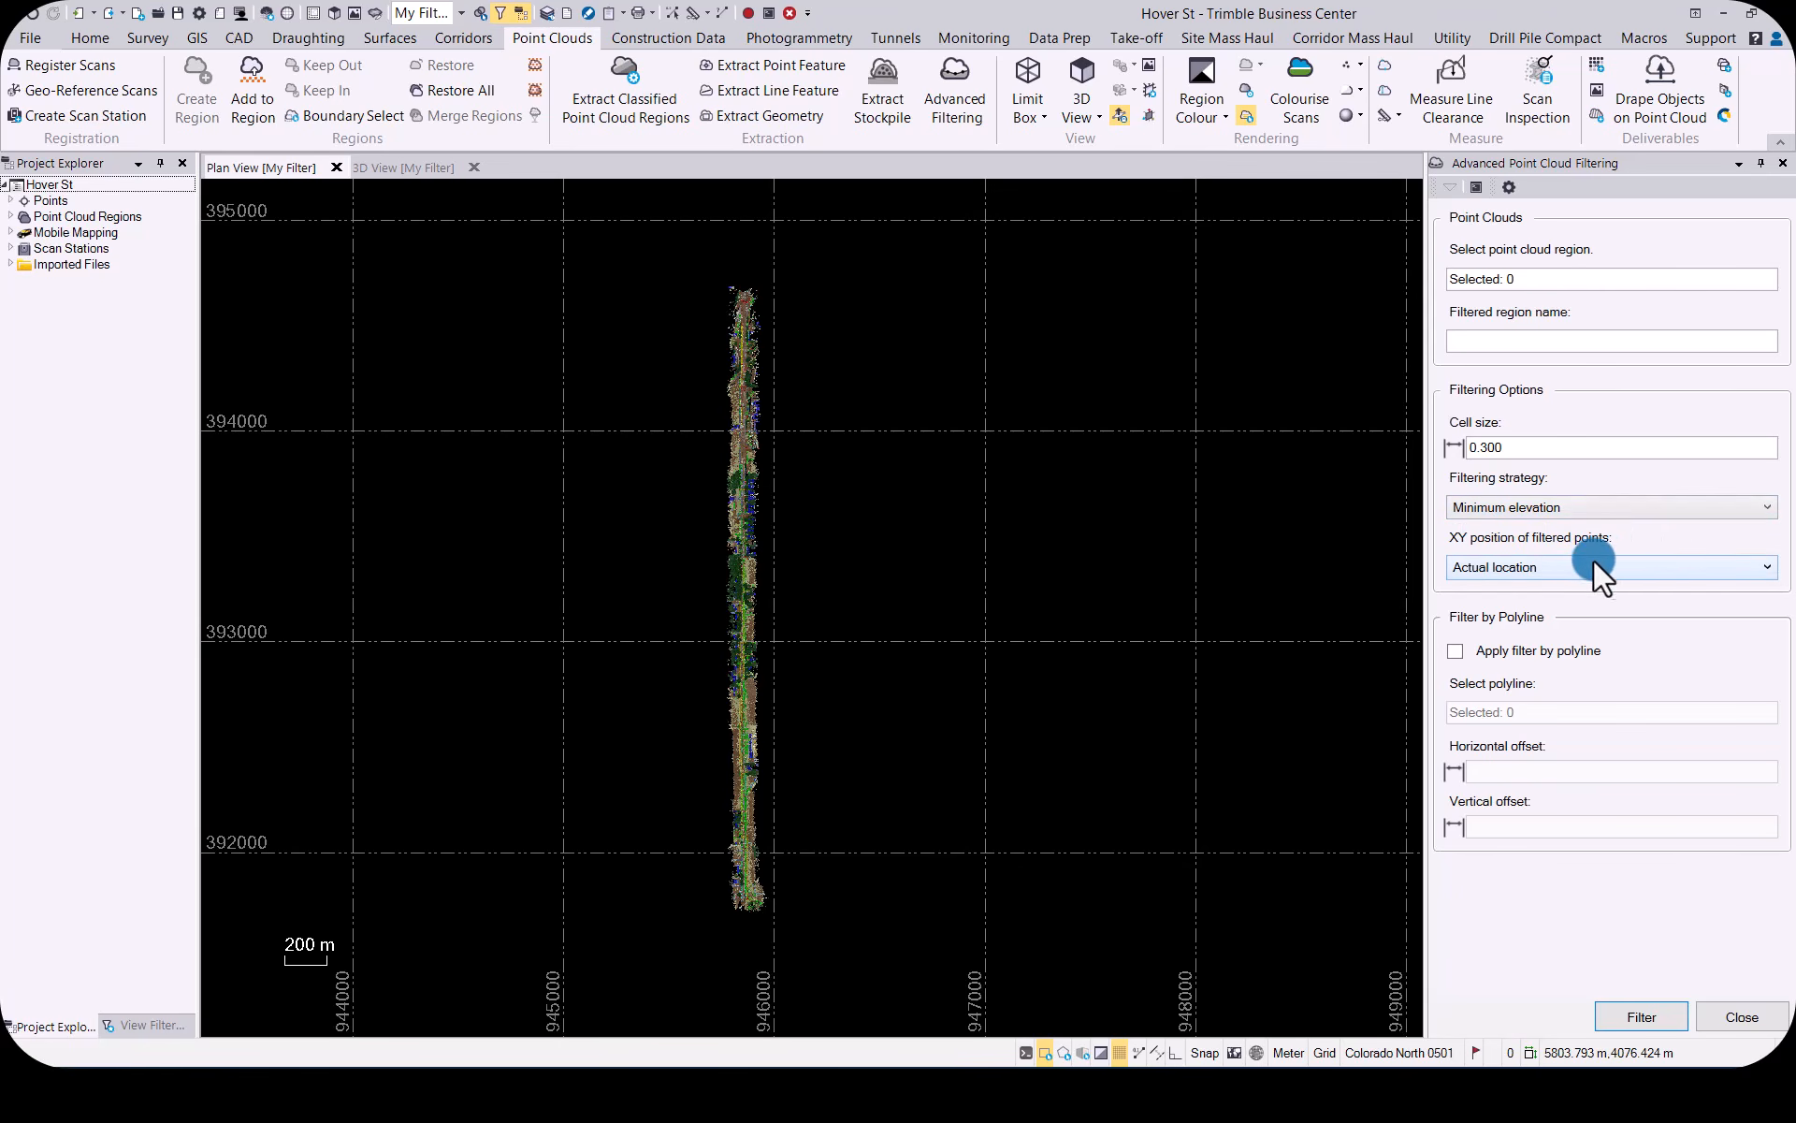
{"action": "left_click", "coordinate": [1624, 570]}
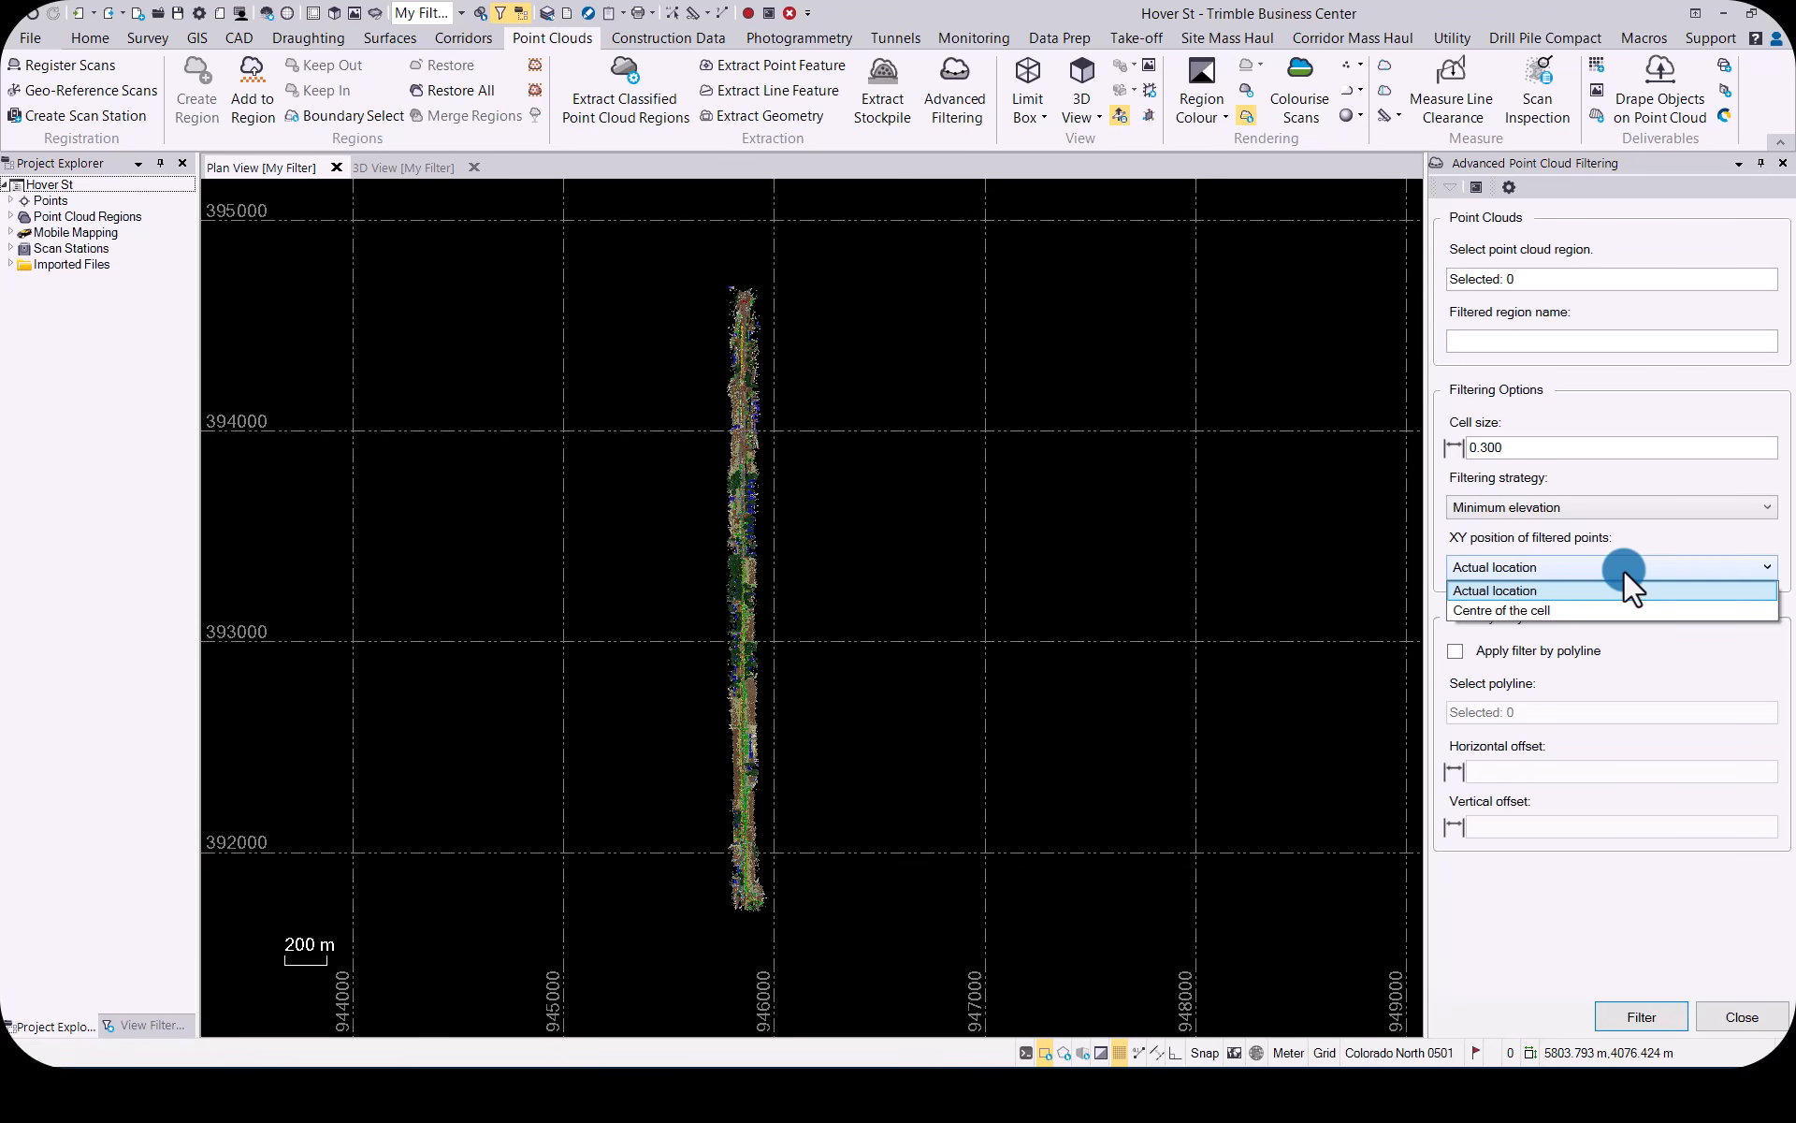
{"action": "left_click", "coordinate": [1624, 568]}
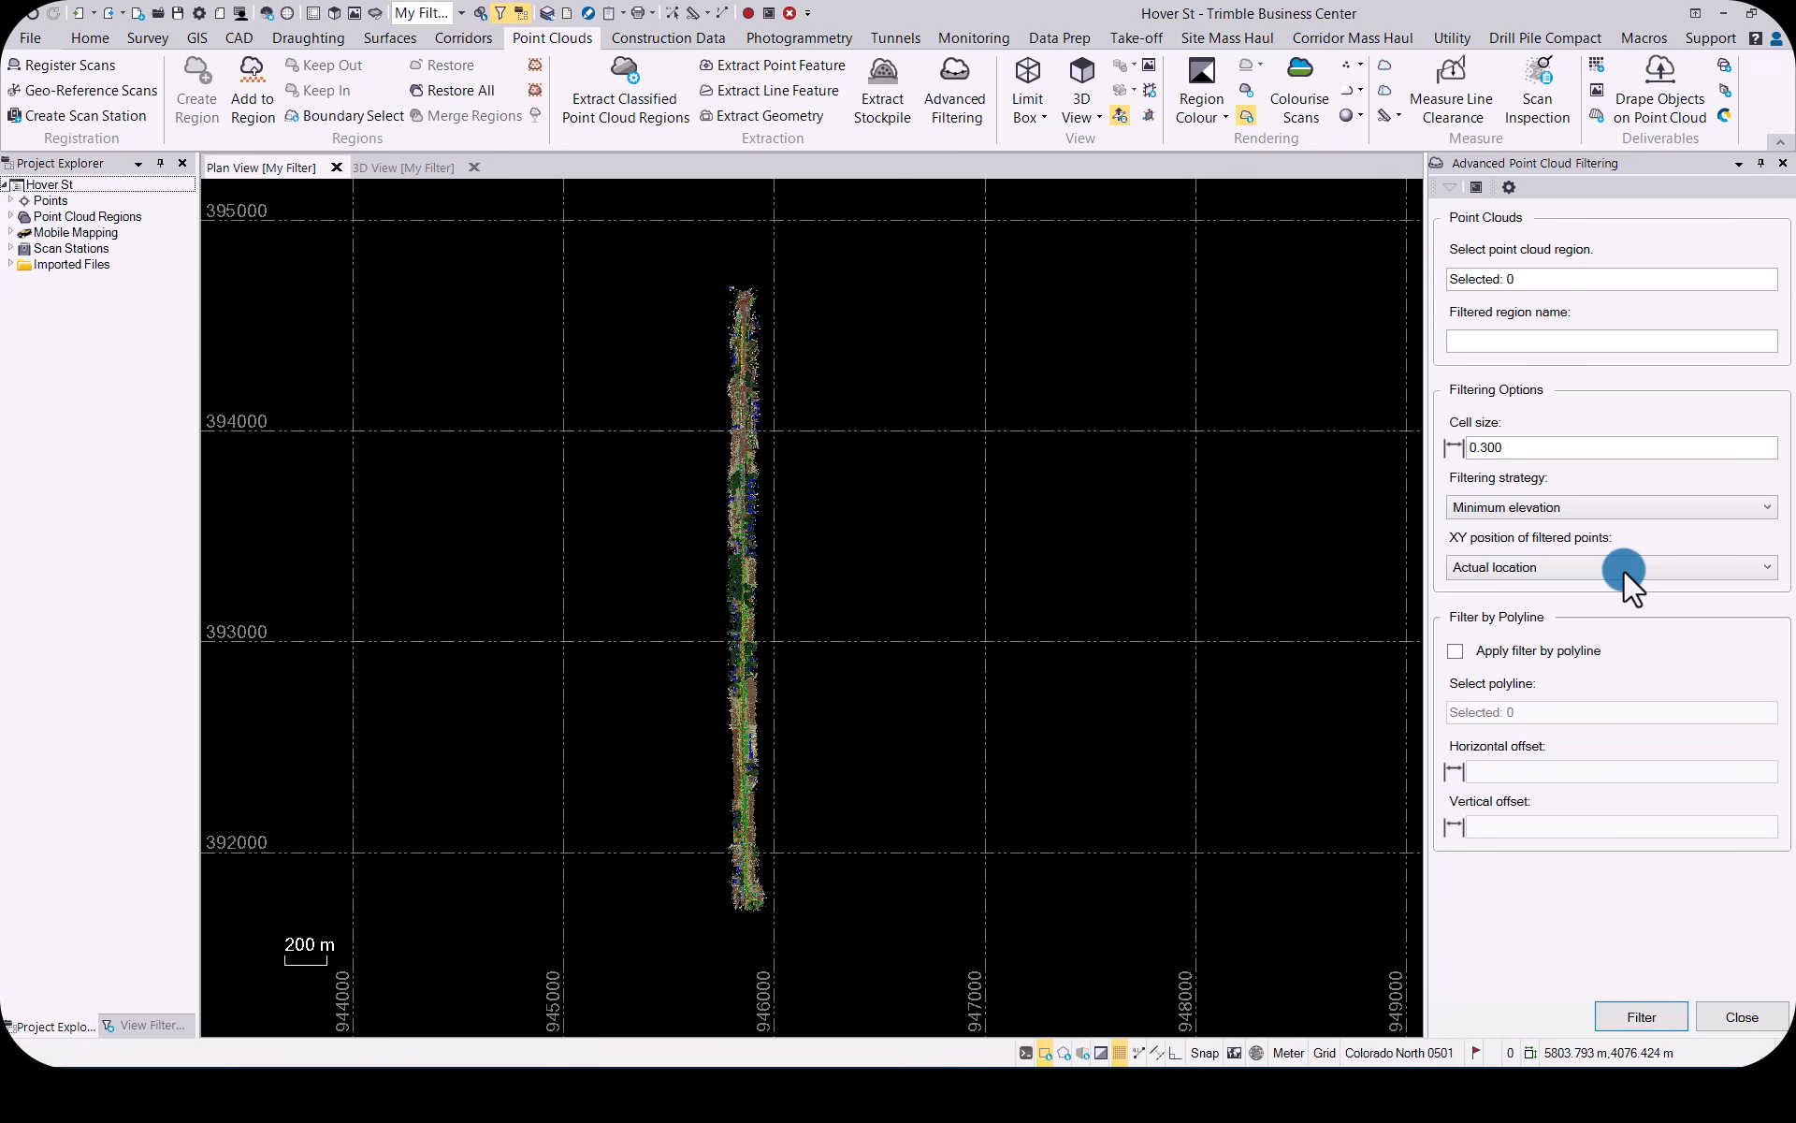
{"action": "left_click", "coordinate": [1640, 1015]}
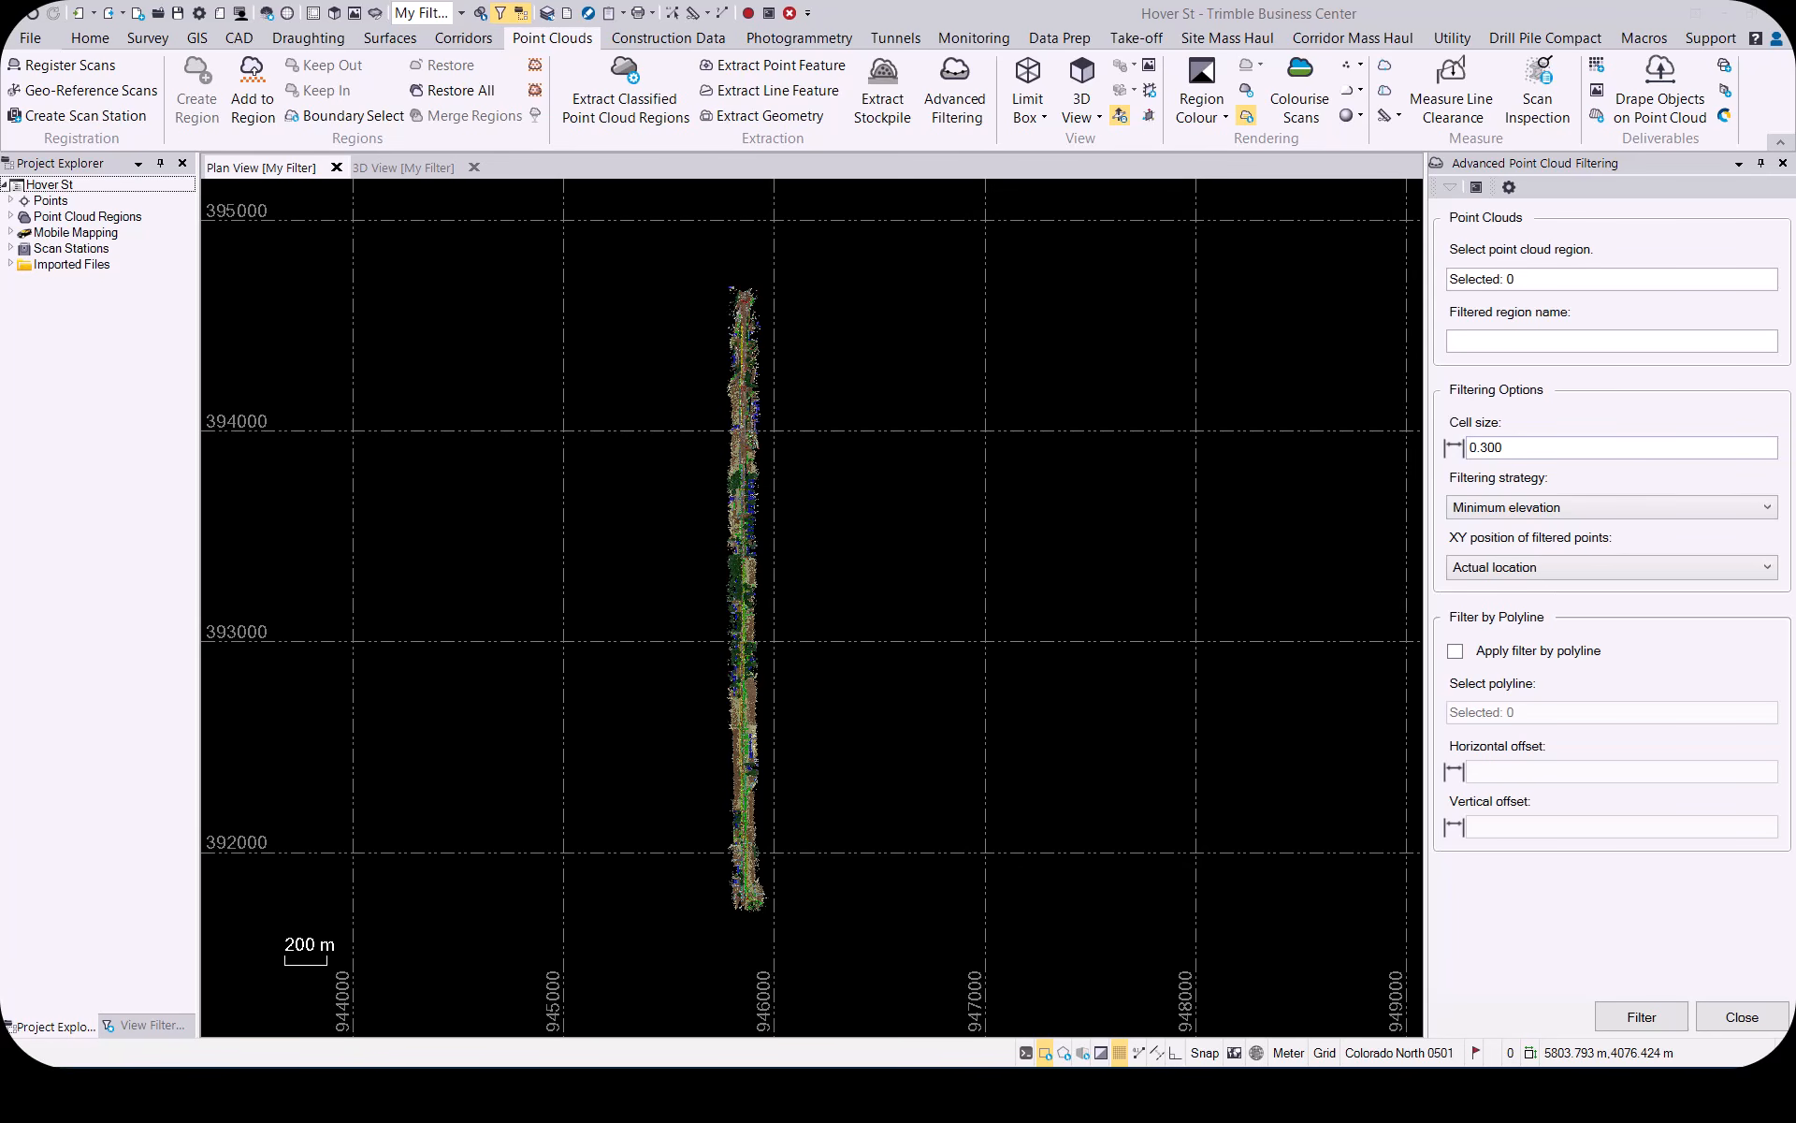
{"action": "left_click", "coordinate": [1742, 1016]}
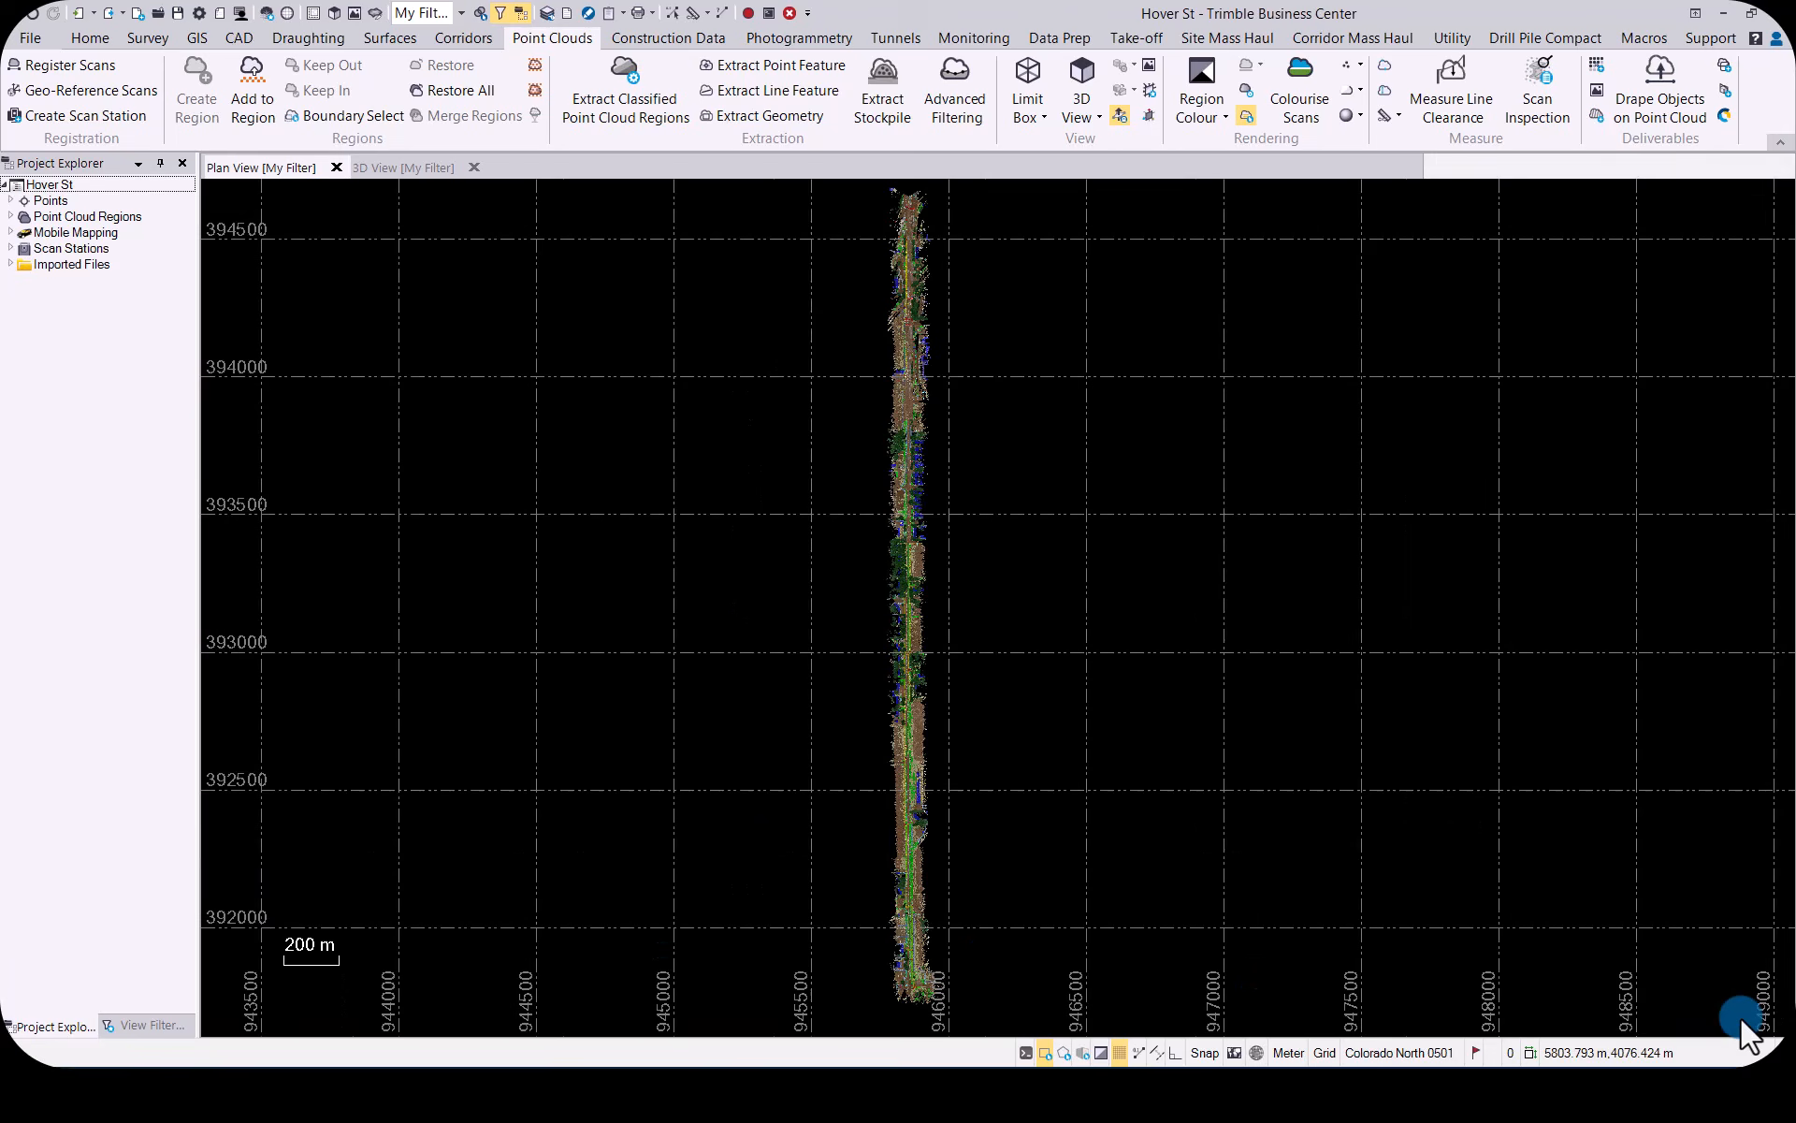
Switch the active licence subscription to Mobile Mapping in the Licence Manager.
{"action": "left_click", "coordinate": [1713, 37]}
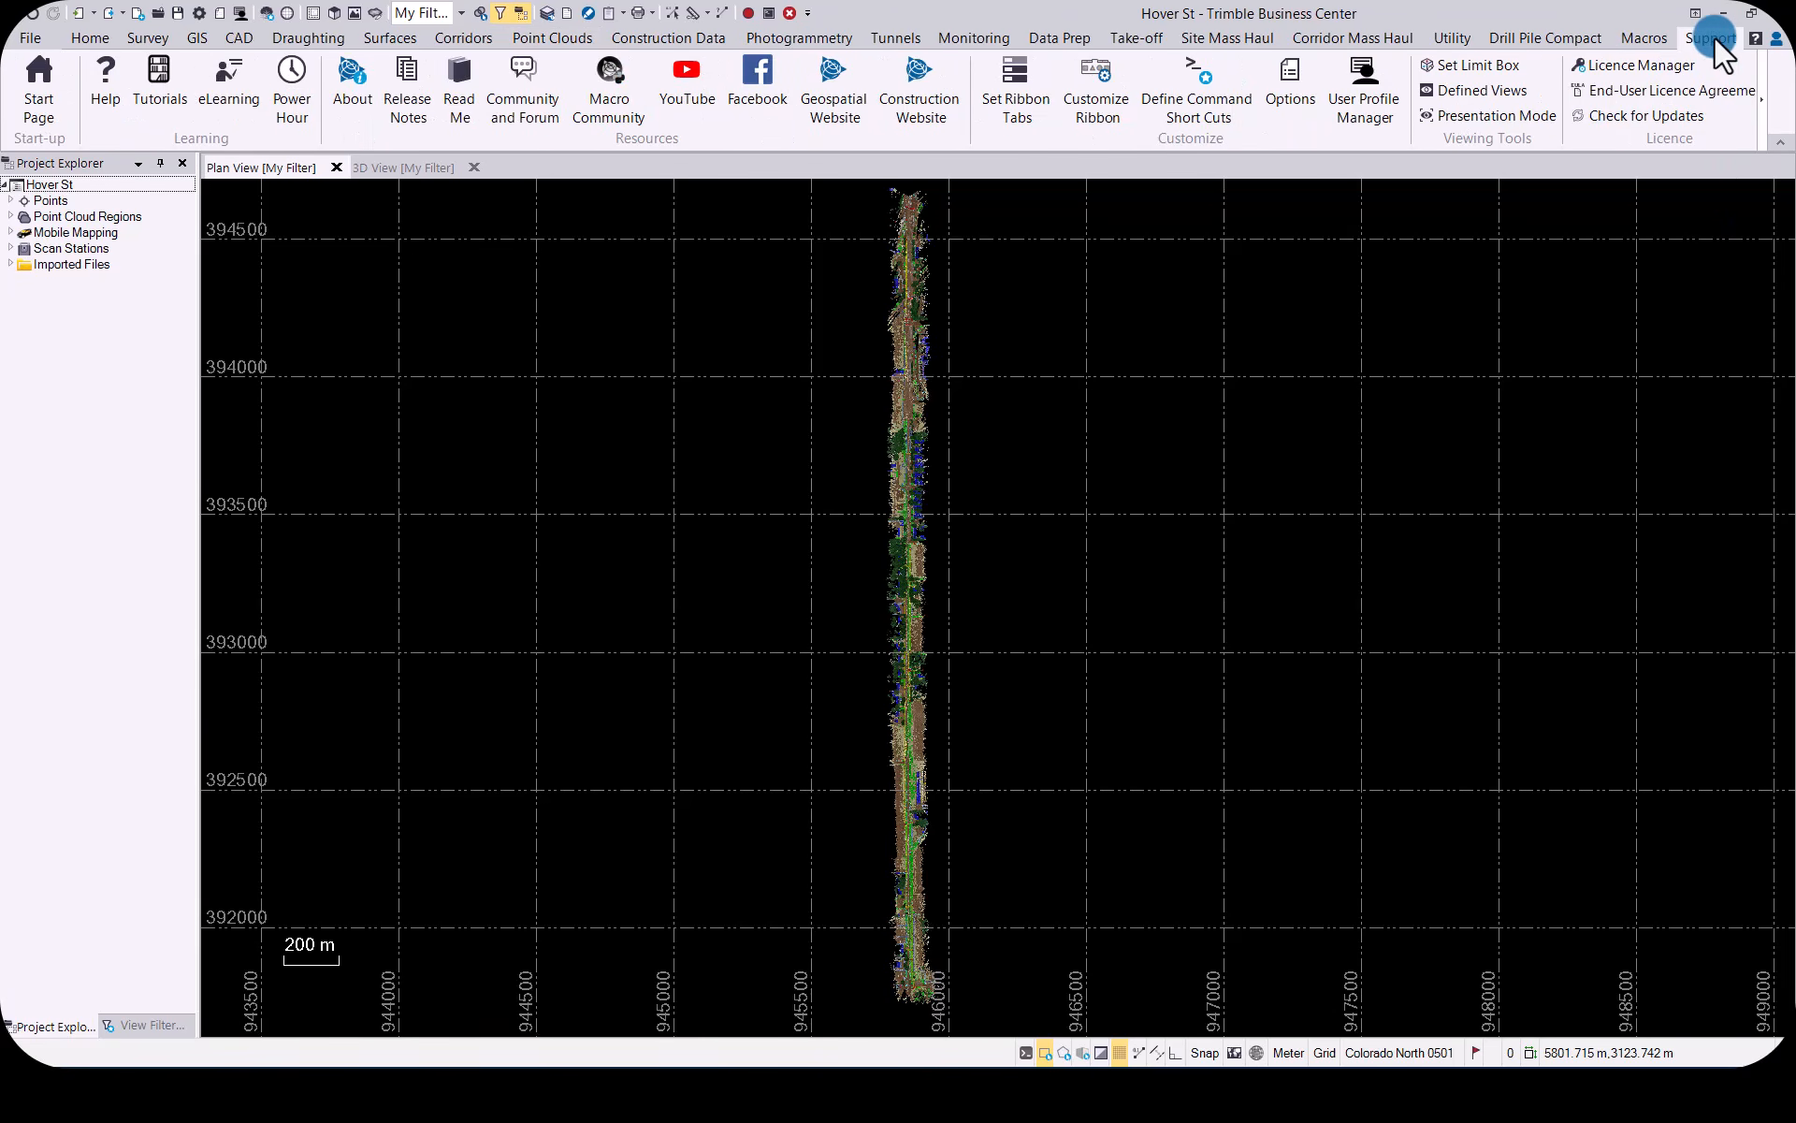
{"action": "left_click", "coordinate": [1629, 65]}
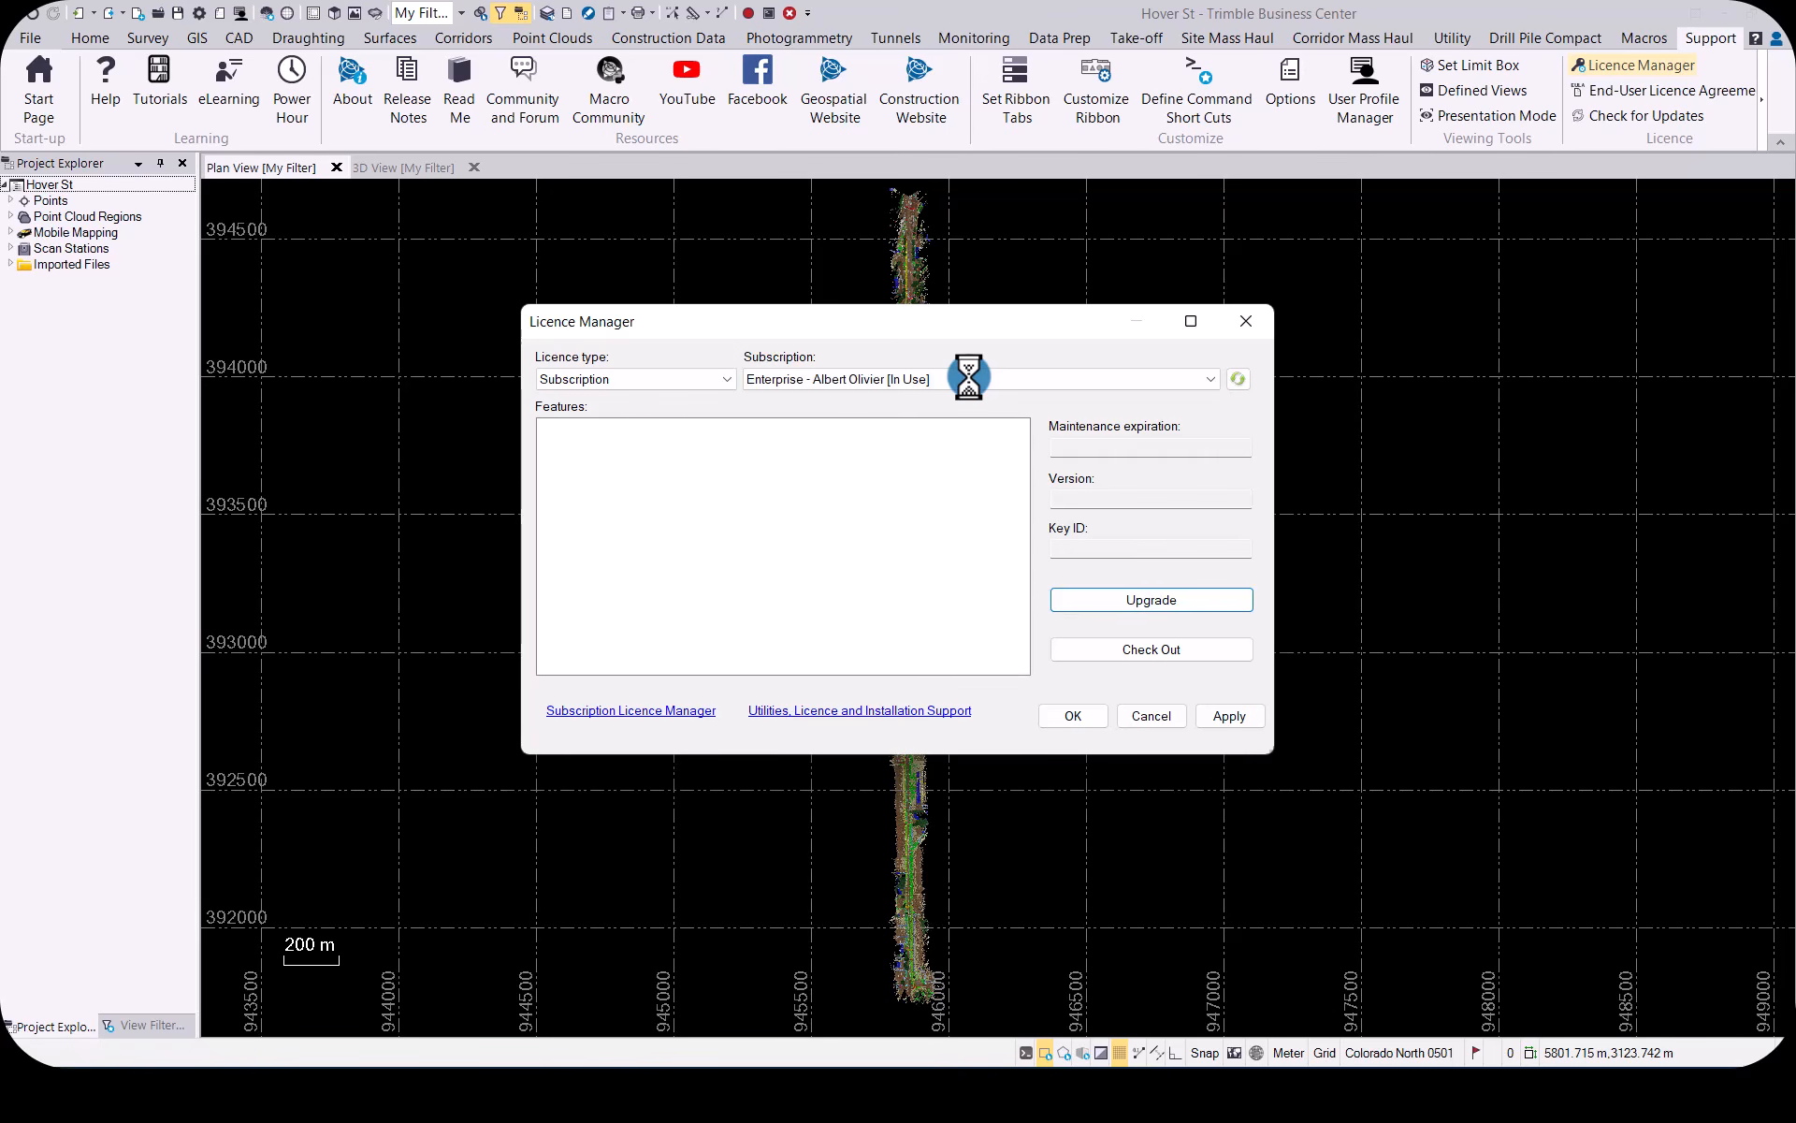
{"action": "left_click", "coordinate": [968, 375]}
{"action": "left_click", "coordinate": [910, 406]}
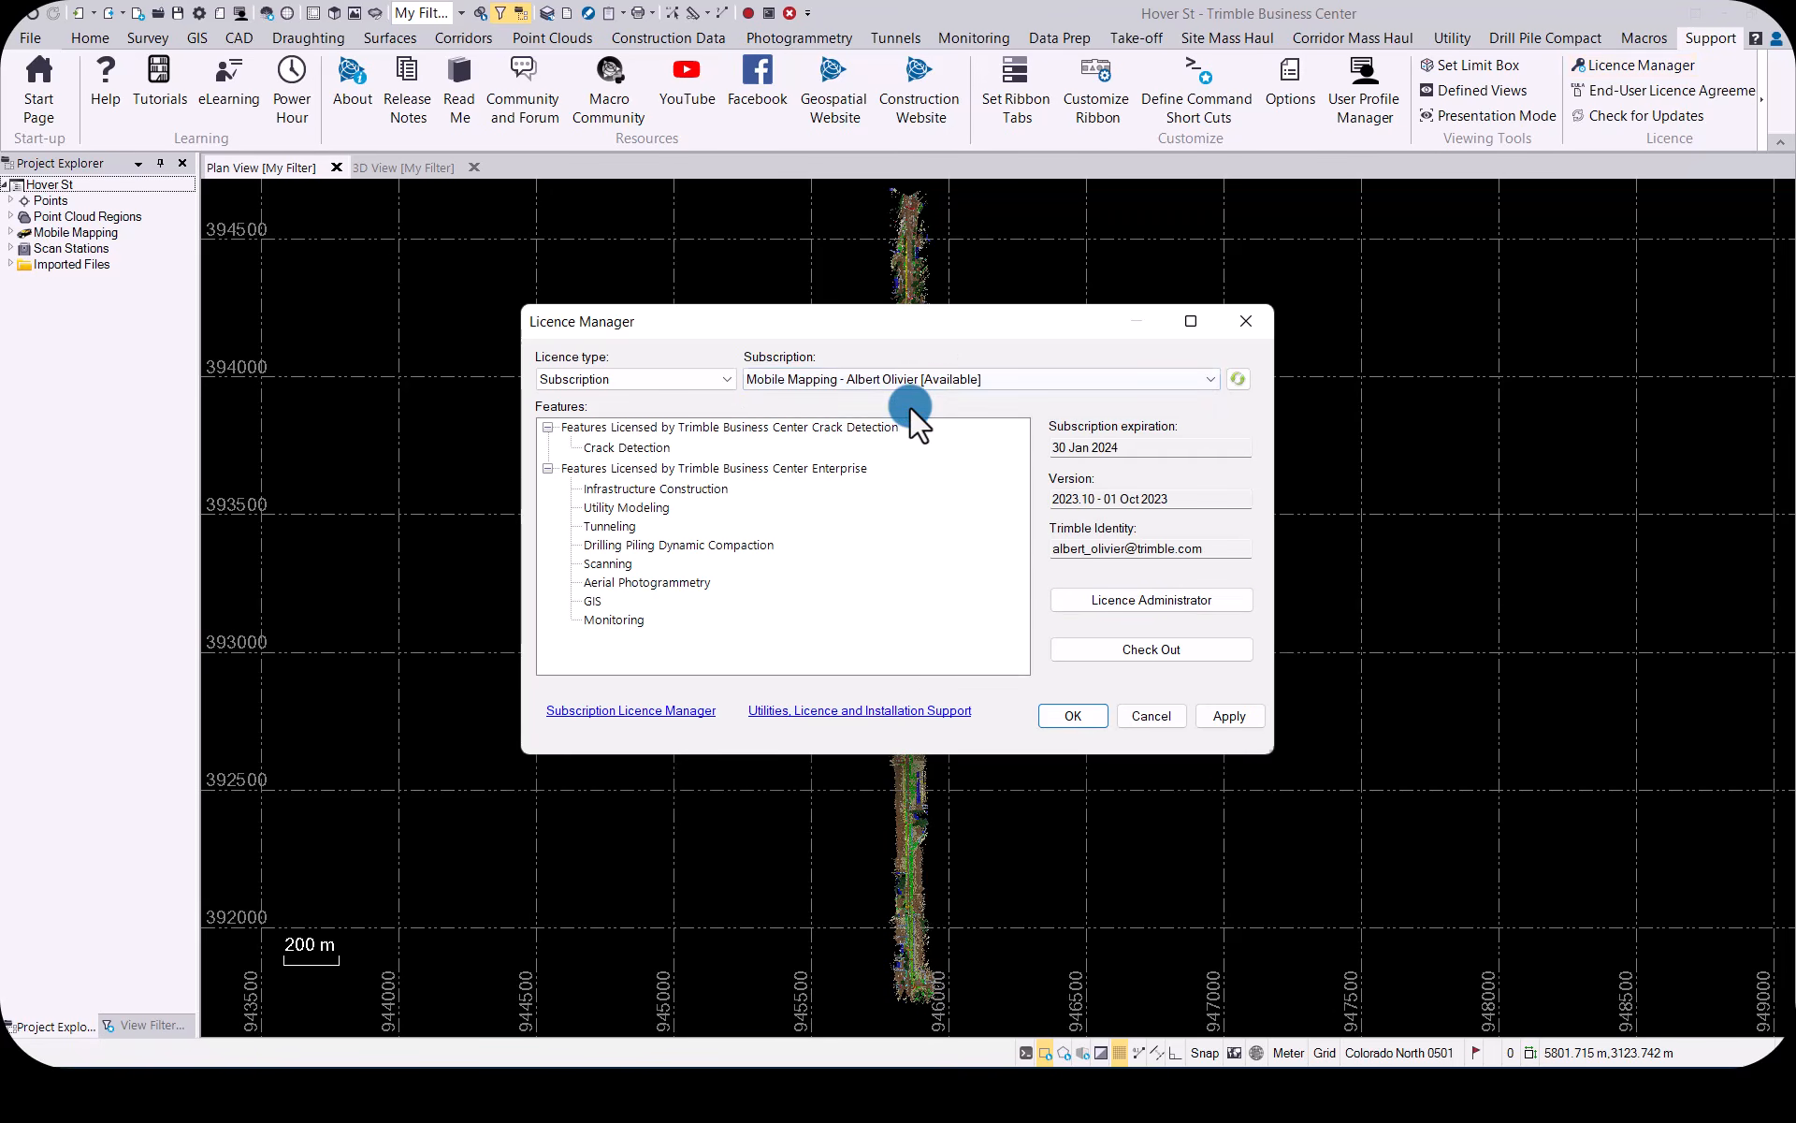
{"action": "left_click", "coordinate": [1073, 715]}
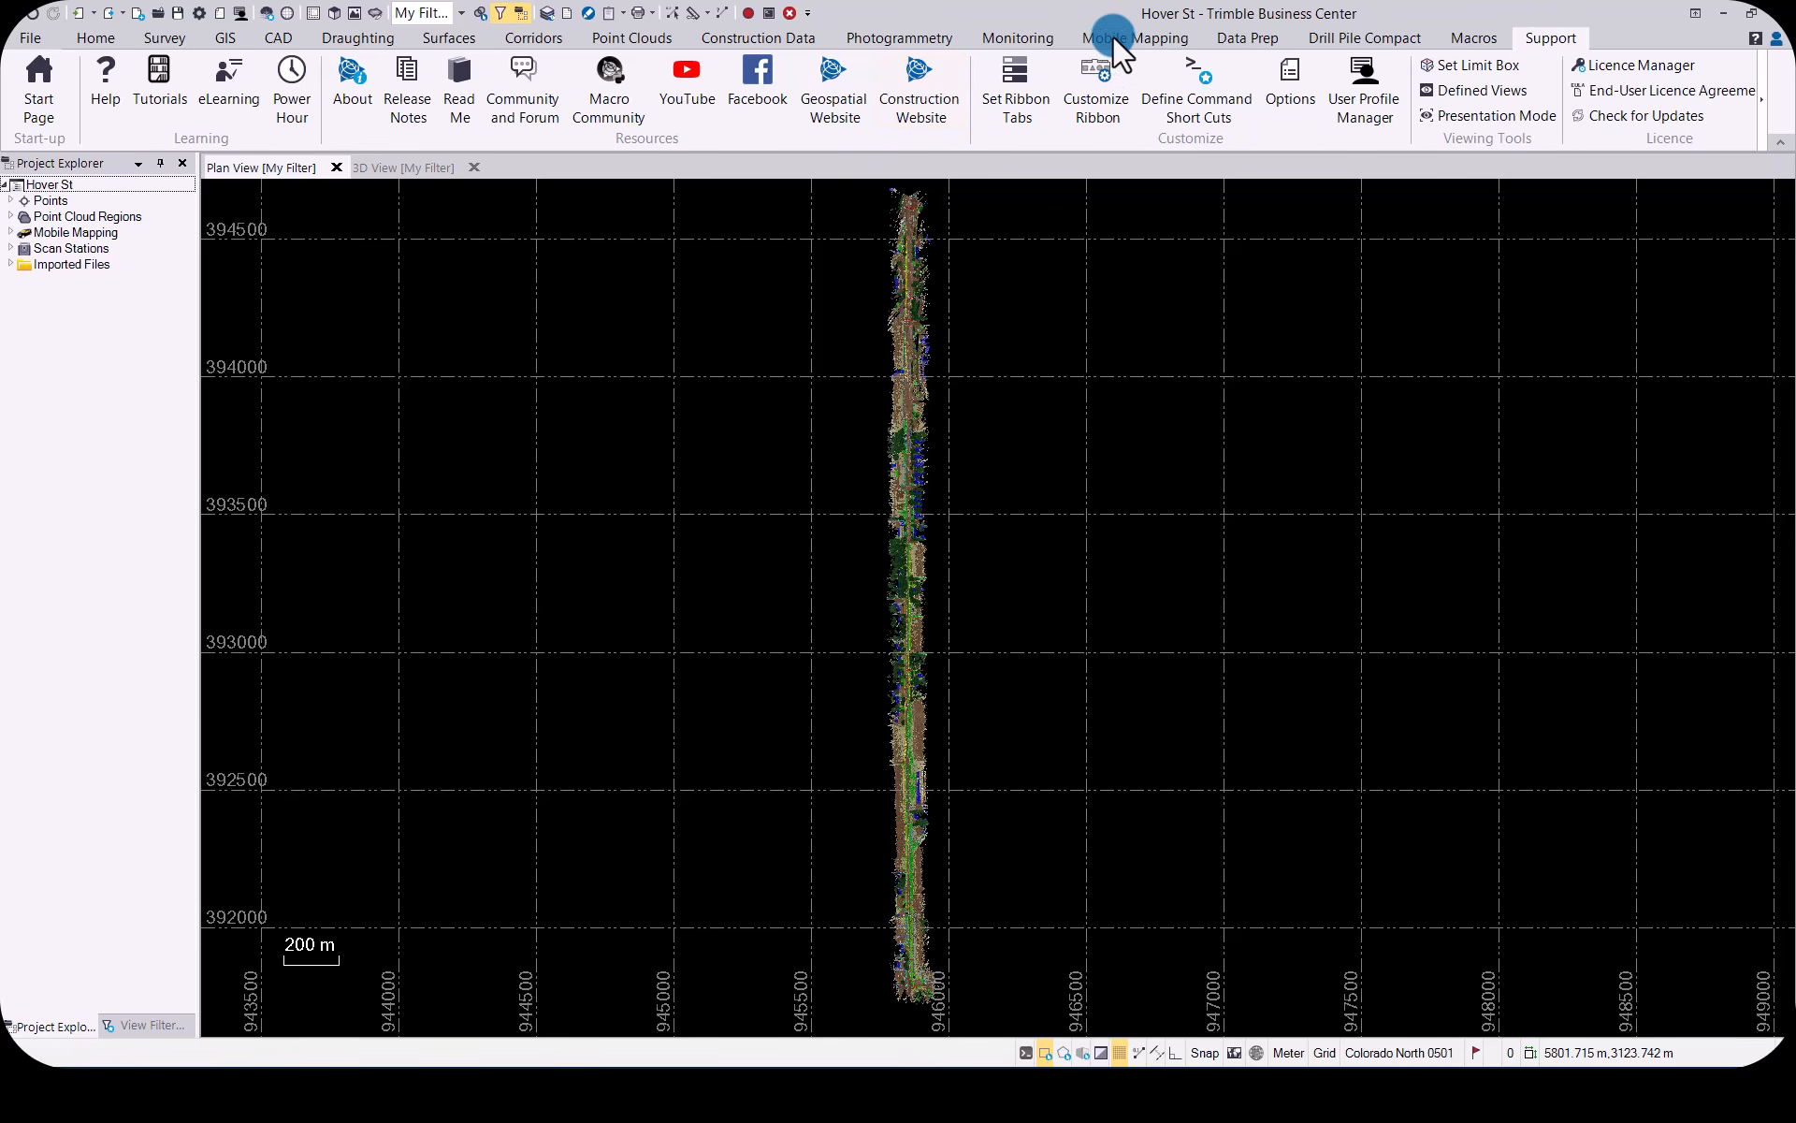
Open the Inspect Pavement Condition command and examine the available methods for selecting the pavement to analyse.
{"action": "left_click", "coordinate": [1113, 37]}
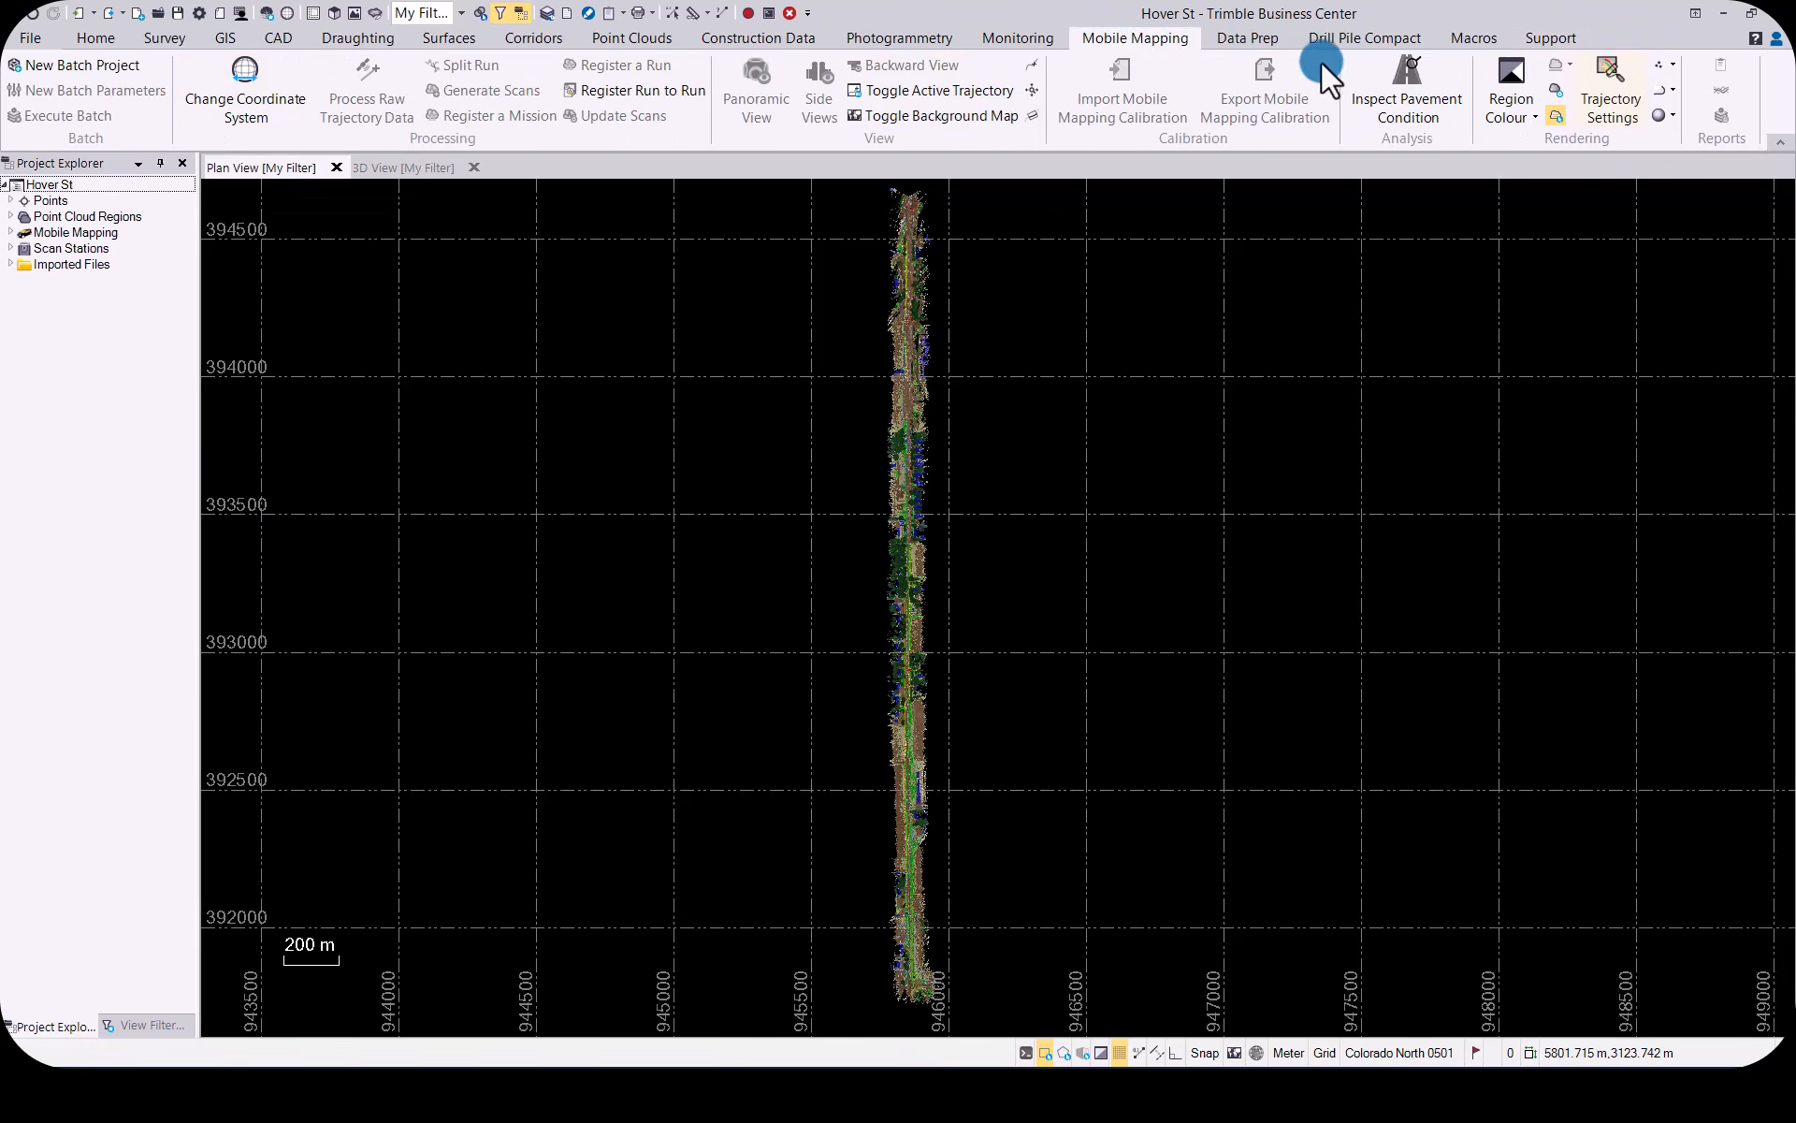
{"action": "left_click", "coordinate": [1407, 71]}
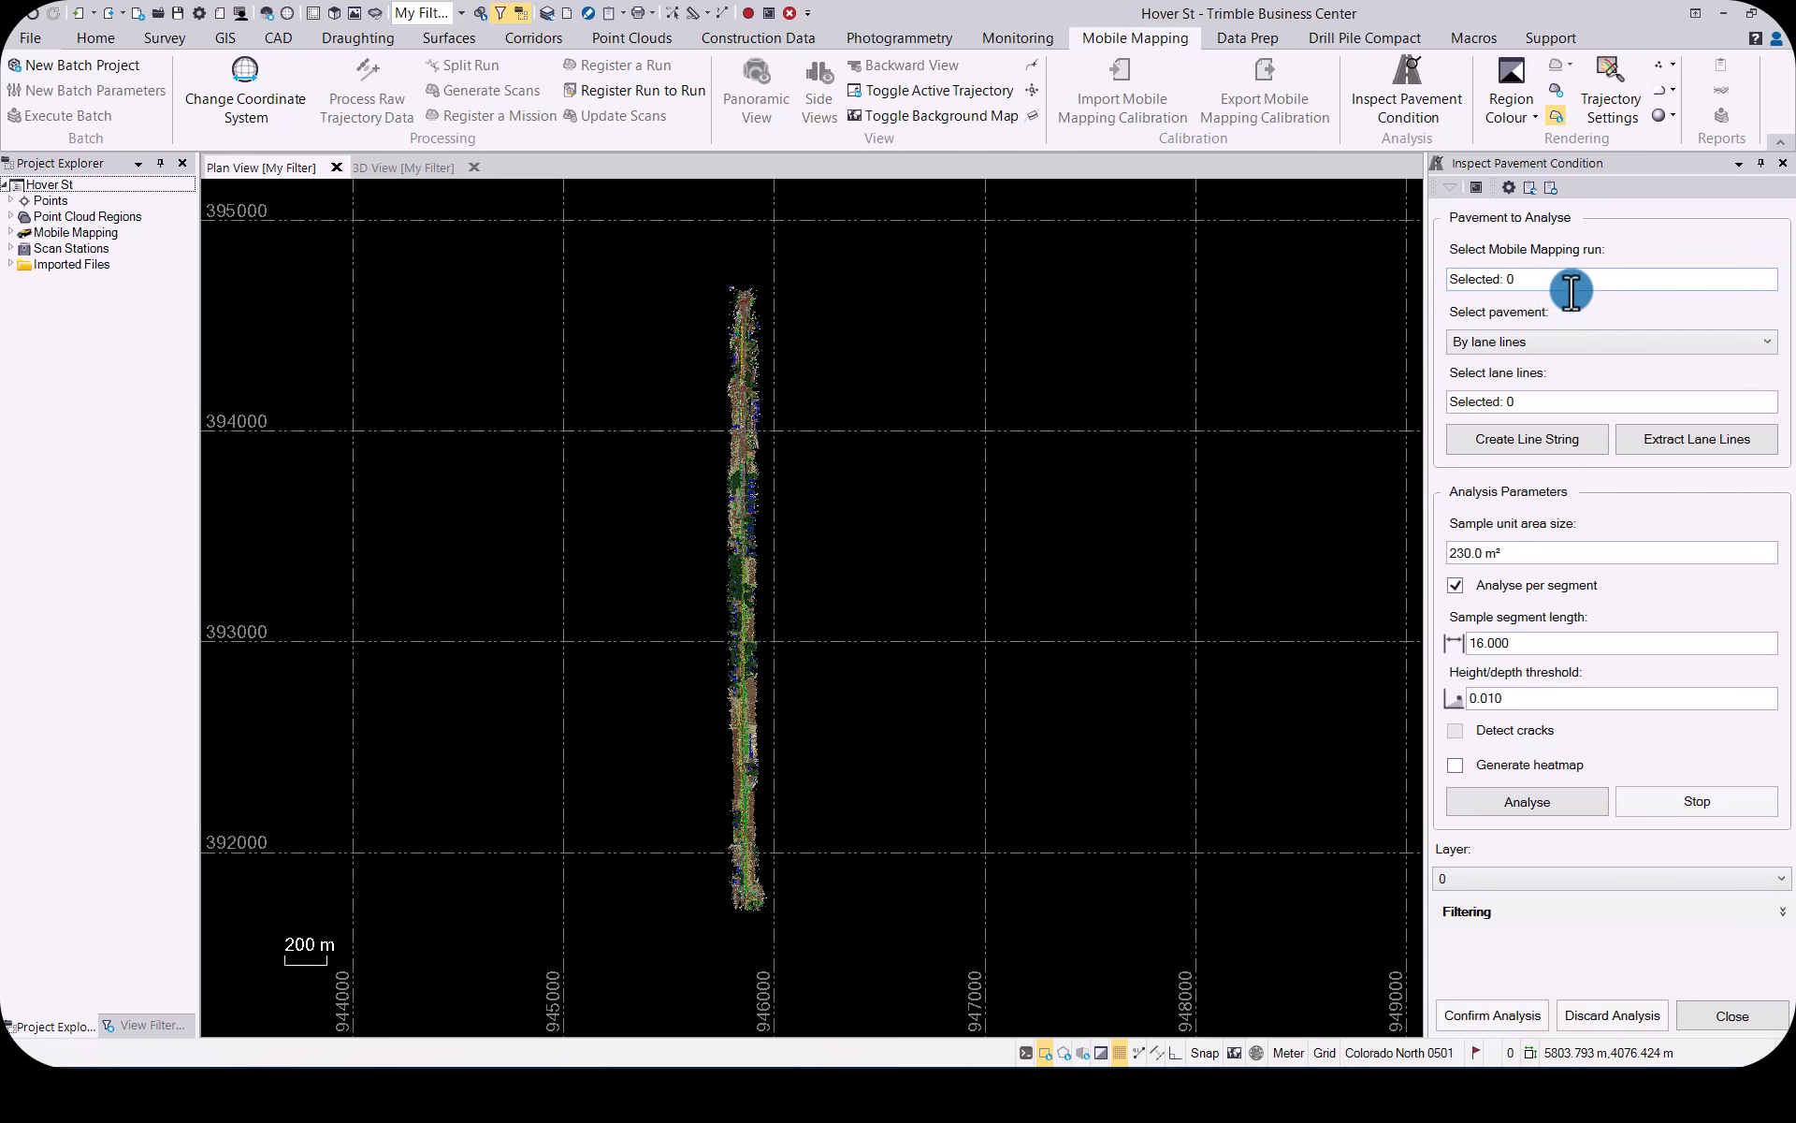
{"action": "left_click", "coordinate": [1552, 344]}
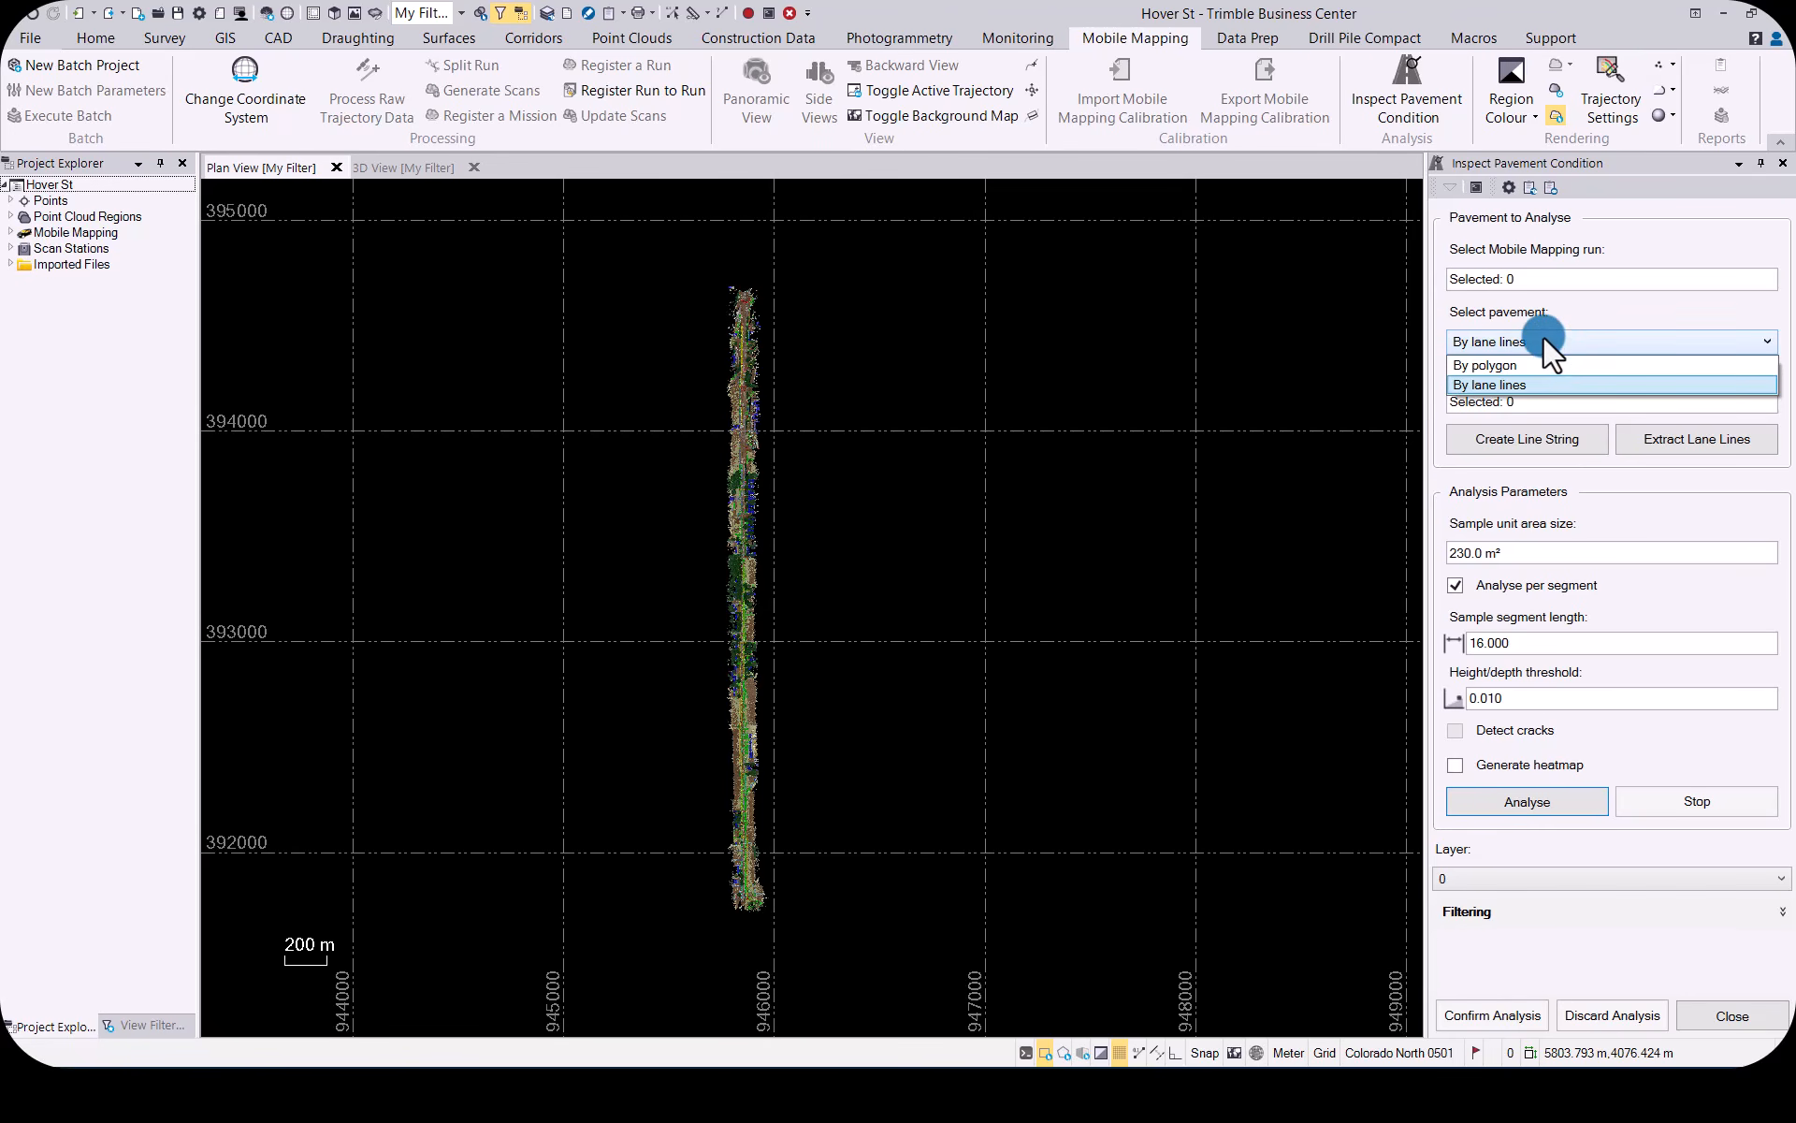
{"action": "left_click", "coordinate": [1542, 335]}
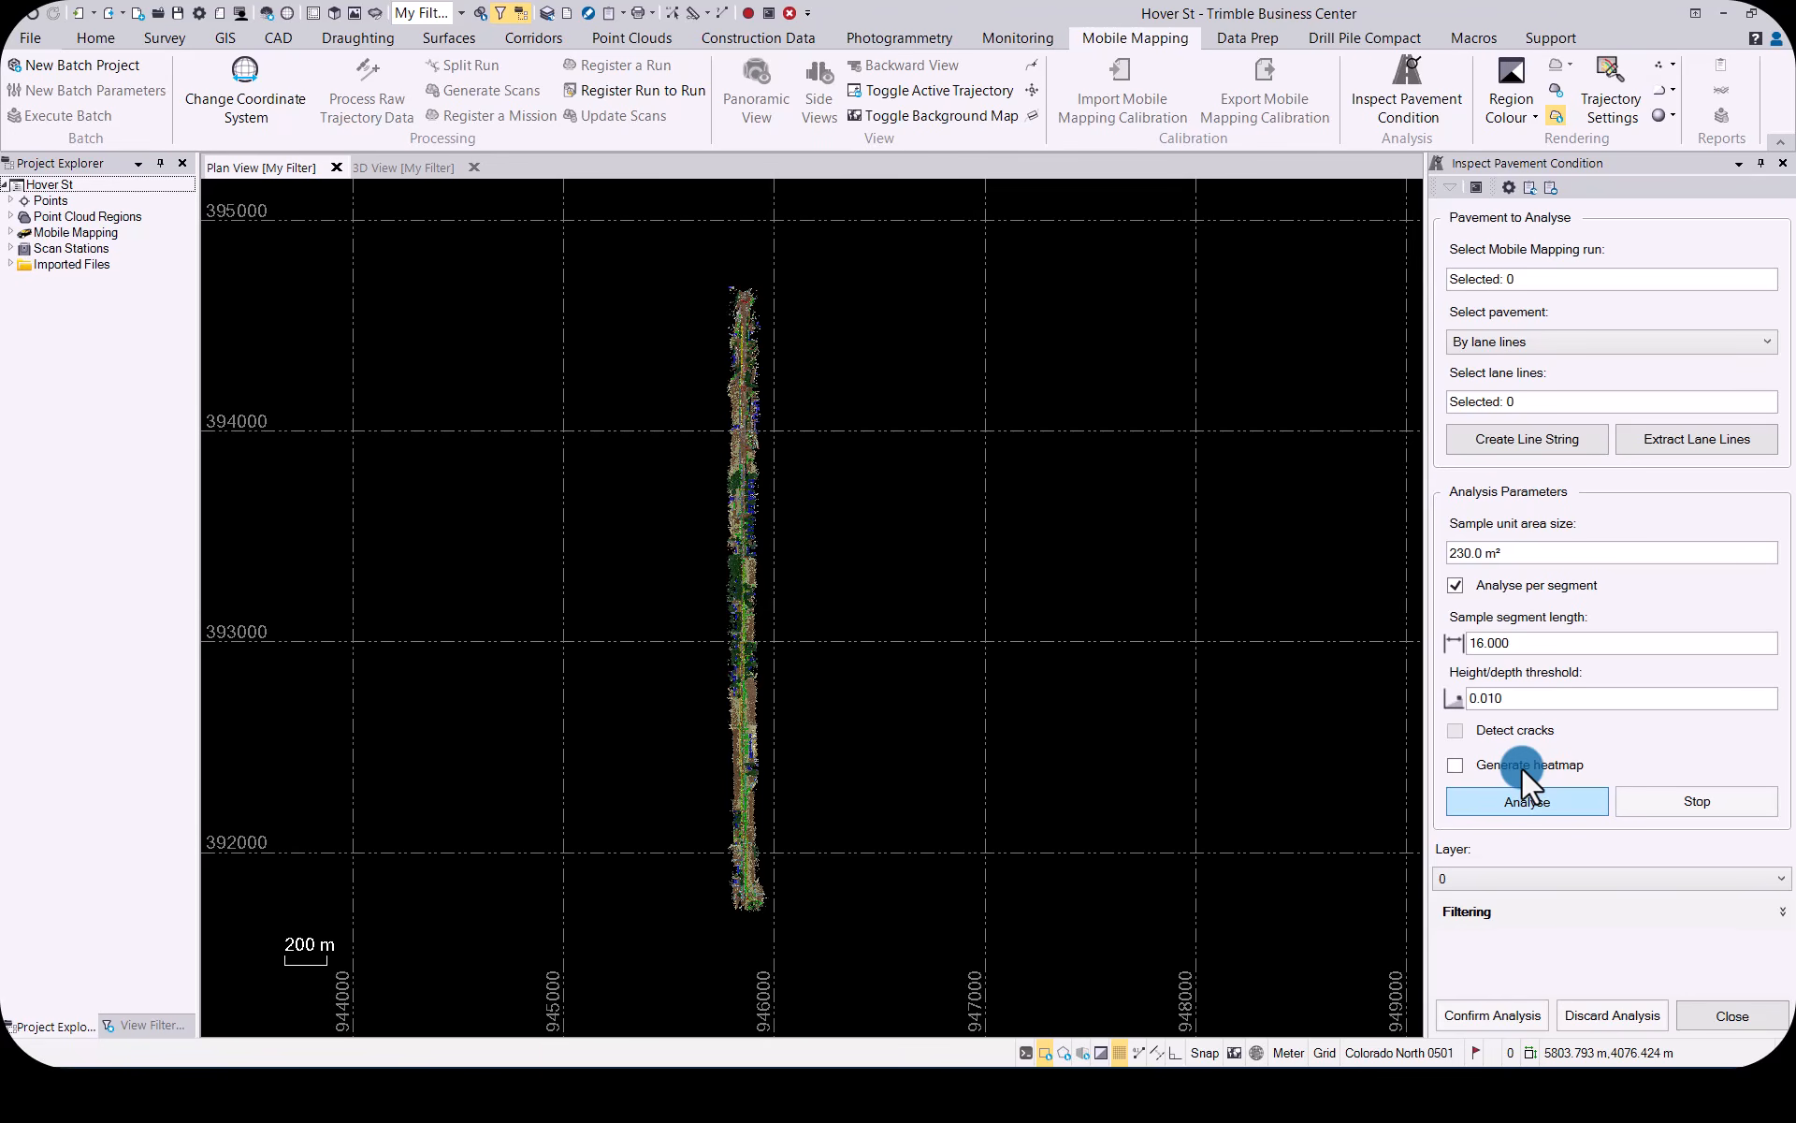
Expand the pavement inspection's filtering options, review the severity levels and defect classifications, and close the command.
{"action": "left_click", "coordinate": [1781, 915]}
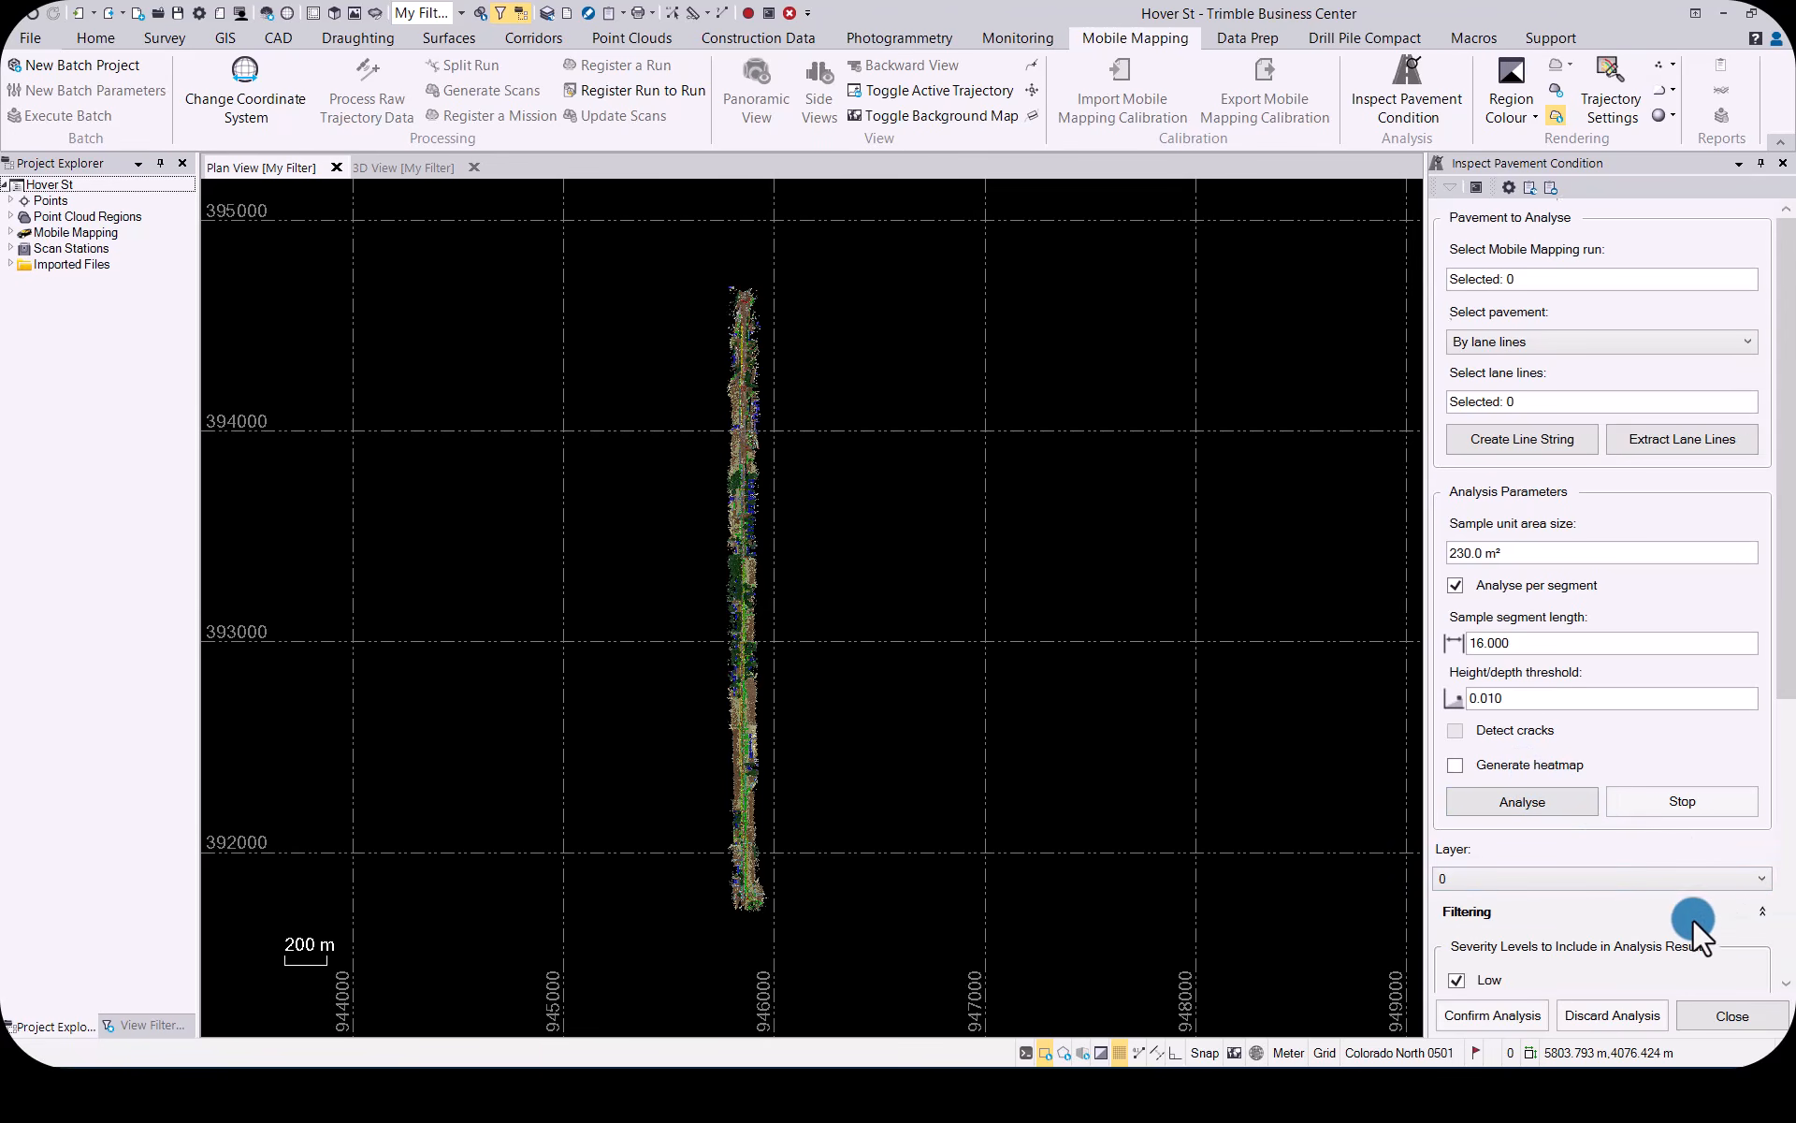
{"action": "scroll", "coordinate": [1692, 918], "scroll_direction": "down", "scroll_amount": 2}
{"action": "scroll", "coordinate": [1692, 919], "scroll_direction": "down", "scroll_amount": 1}
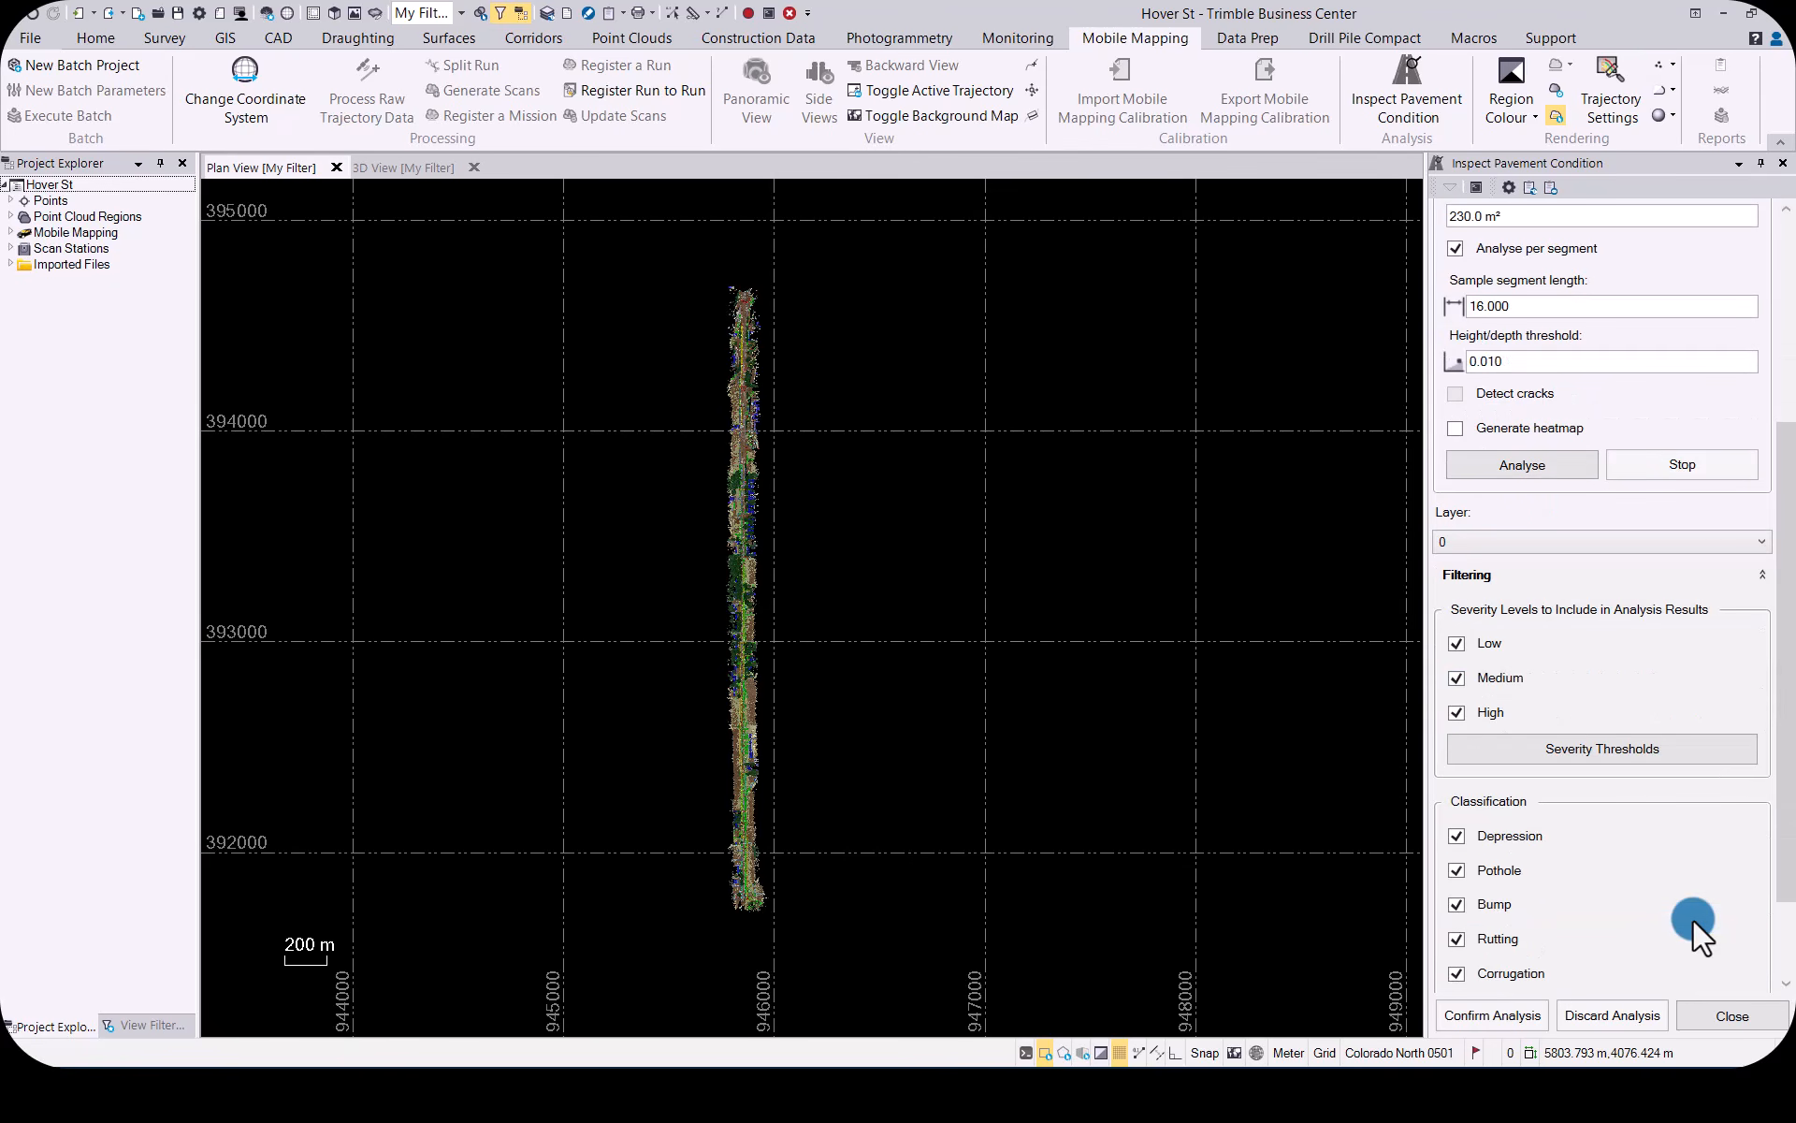
{"action": "scroll", "coordinate": [1540, 670], "scroll_direction": "down", "scroll_amount": 1}
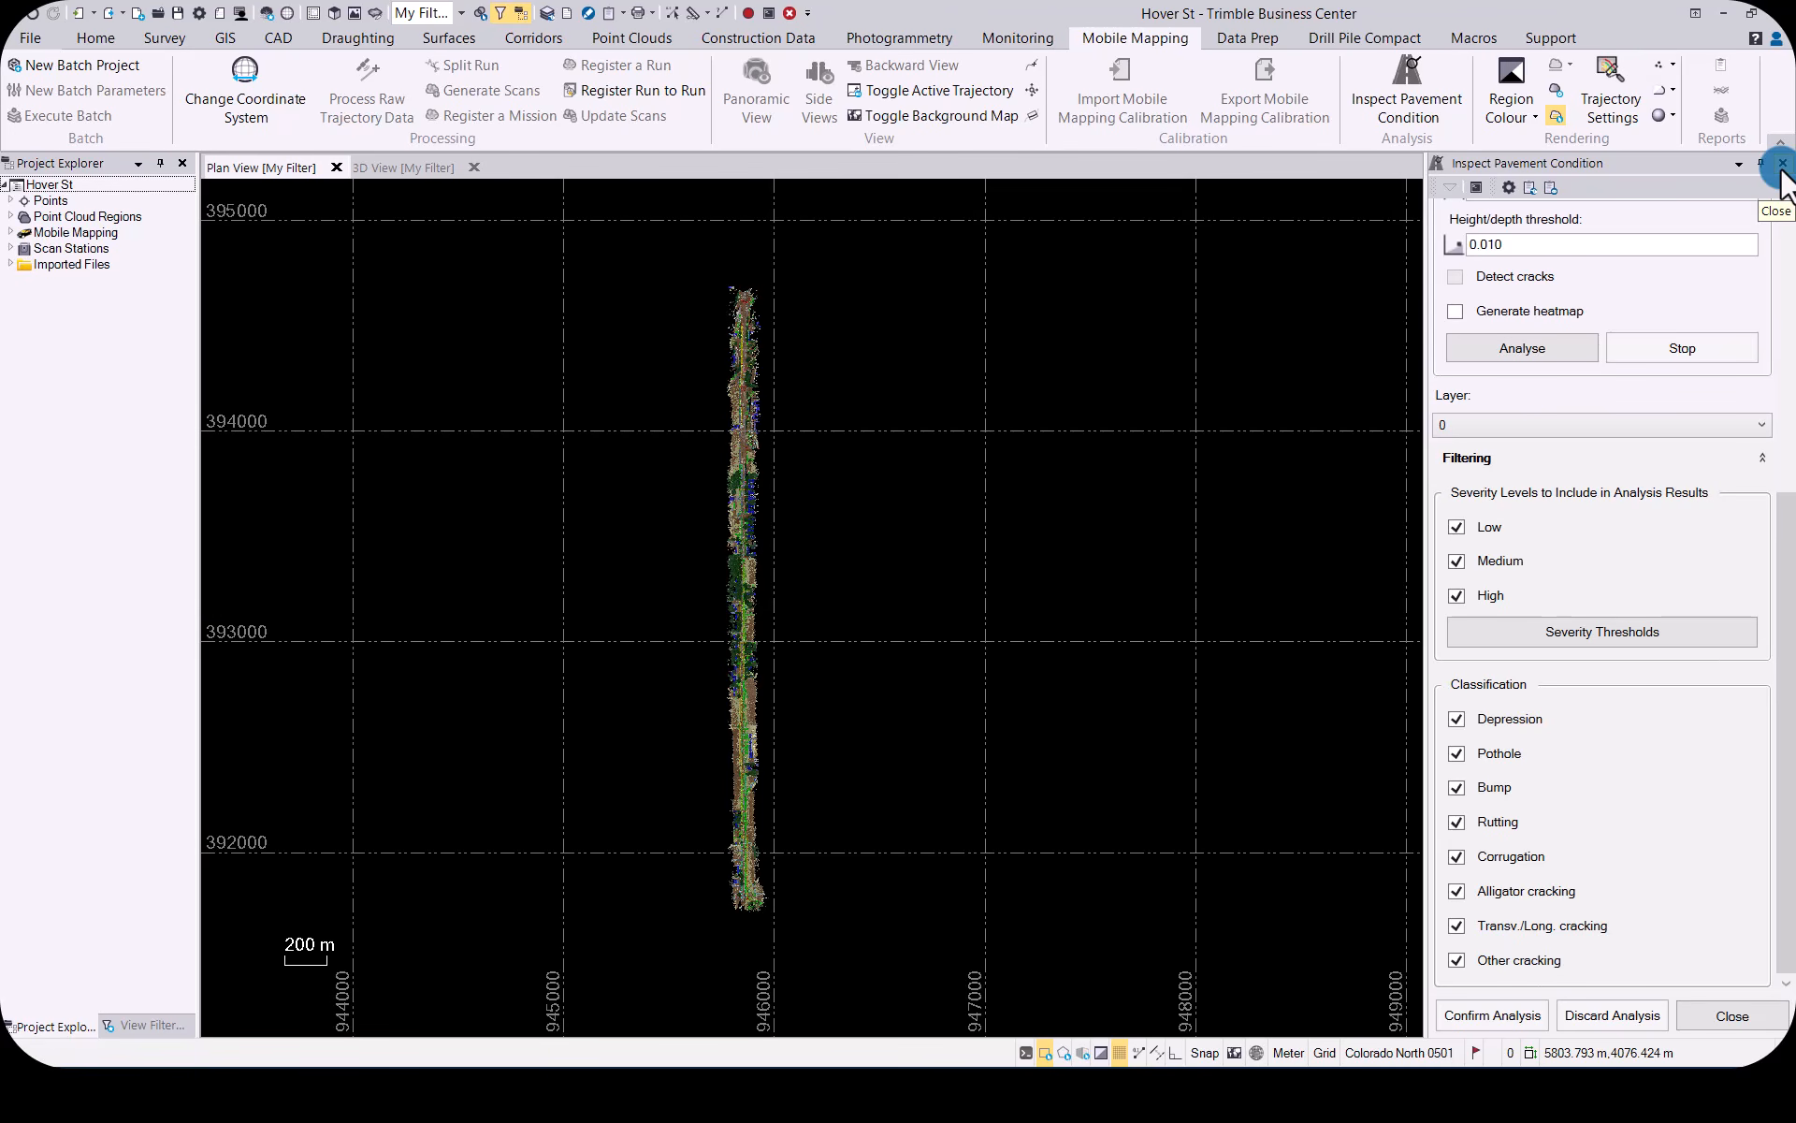
{"action": "scroll", "coordinate": [1604, 294], "scroll_direction": "up", "scroll_amount": 5}
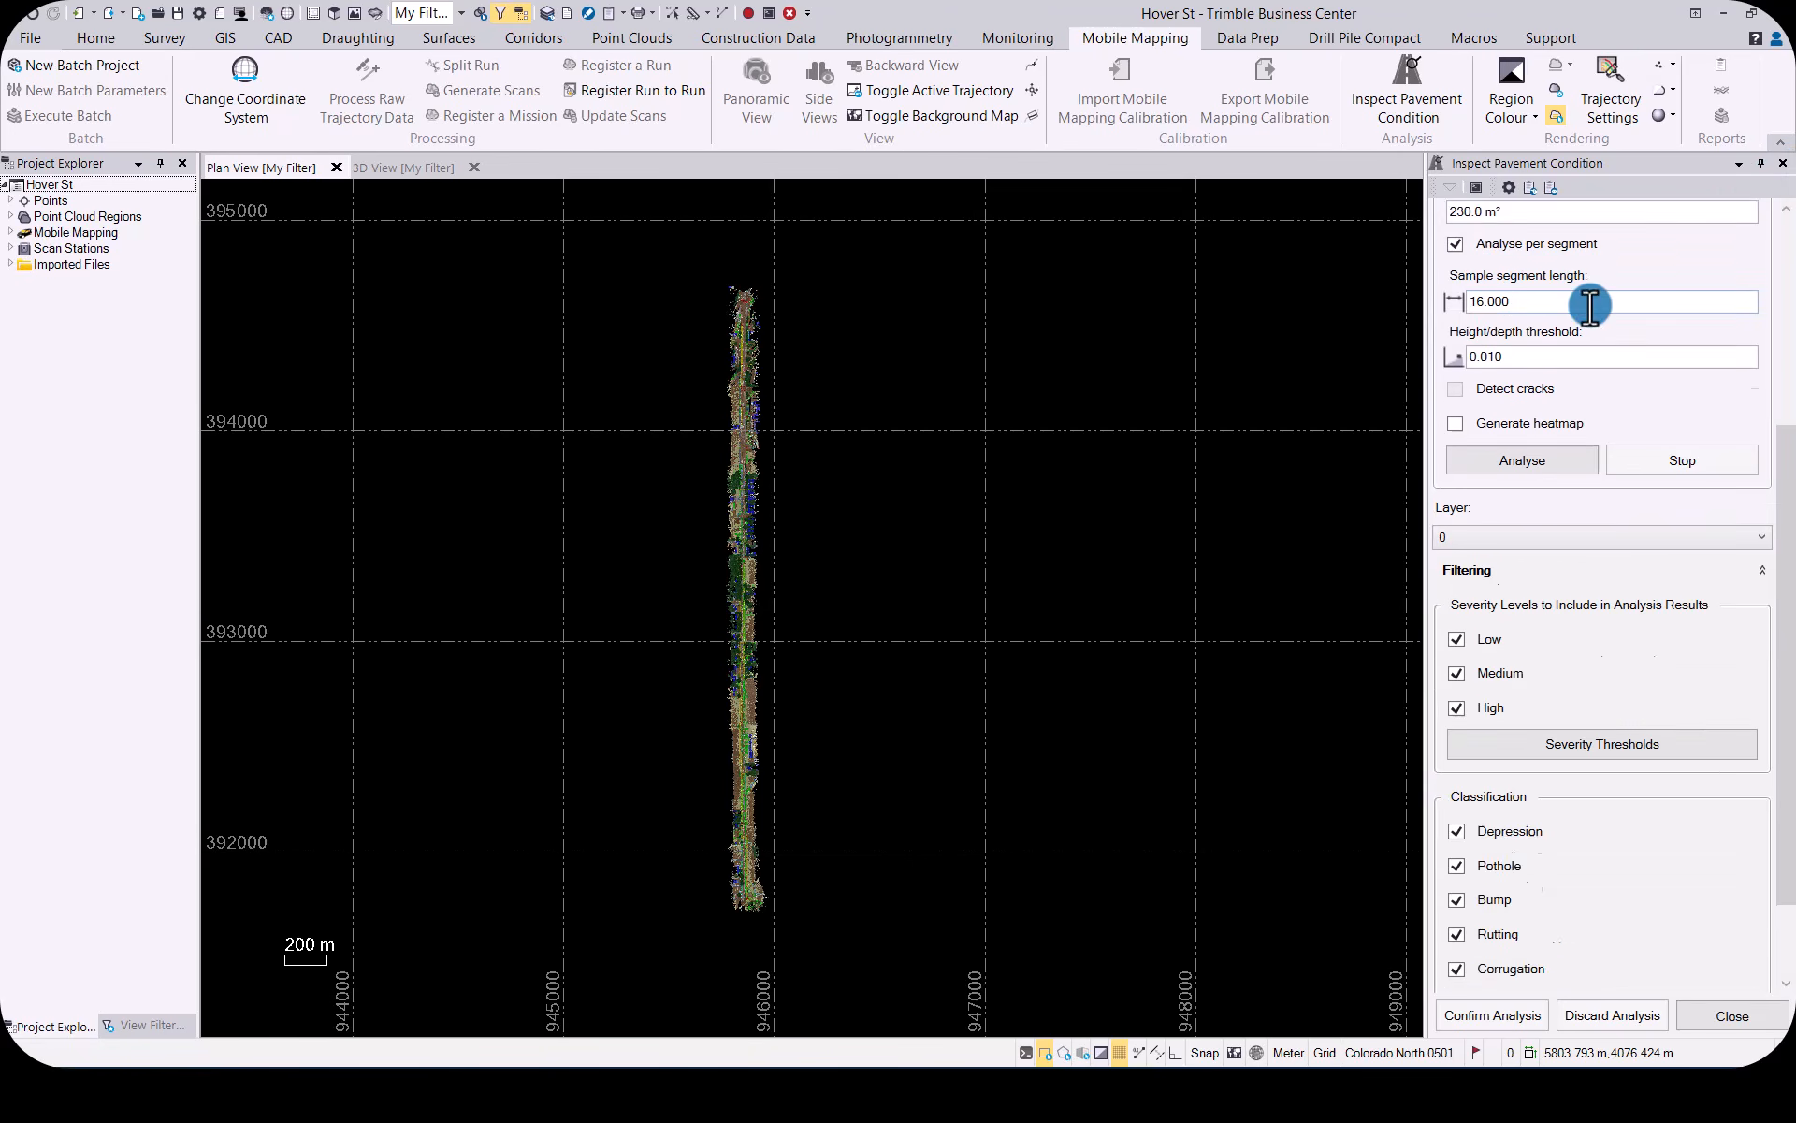
{"action": "scroll", "coordinate": [1590, 305], "scroll_direction": "up", "scroll_amount": 1}
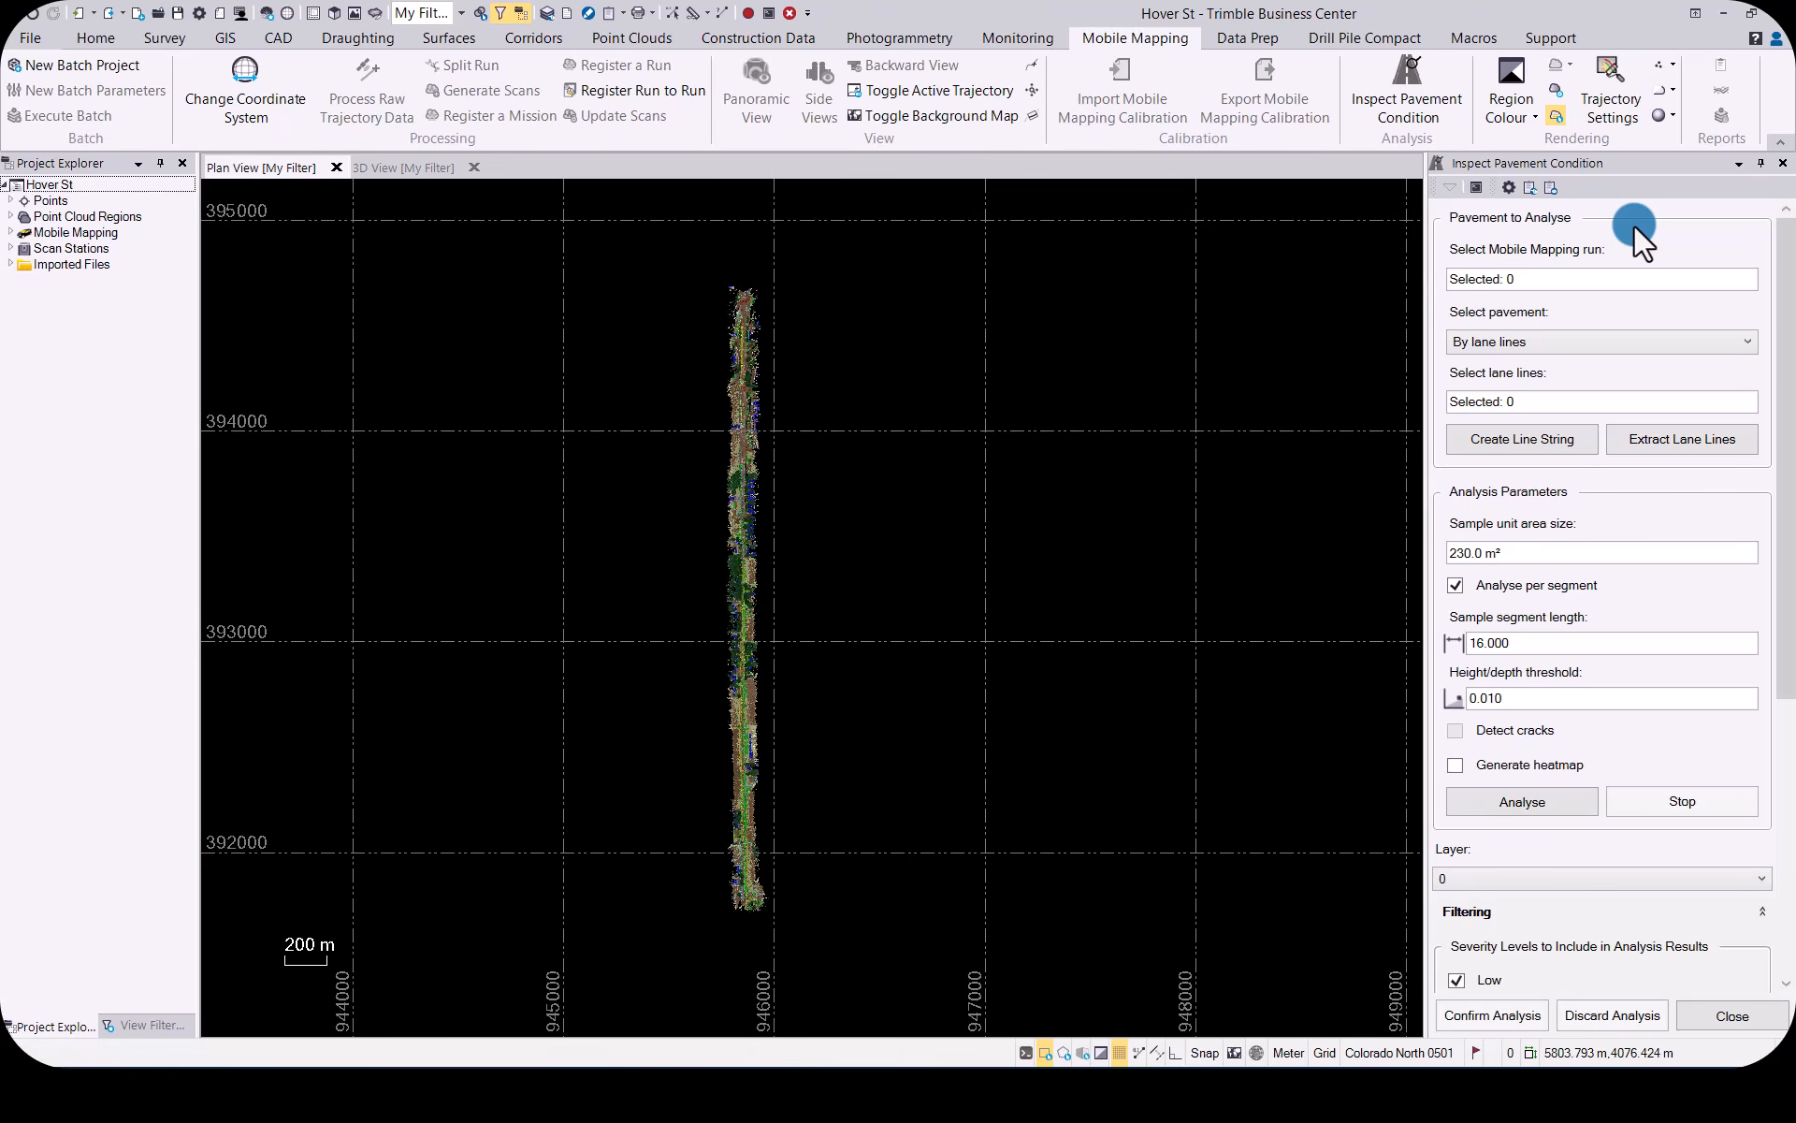
{"action": "left_click", "coordinate": [1782, 162]}
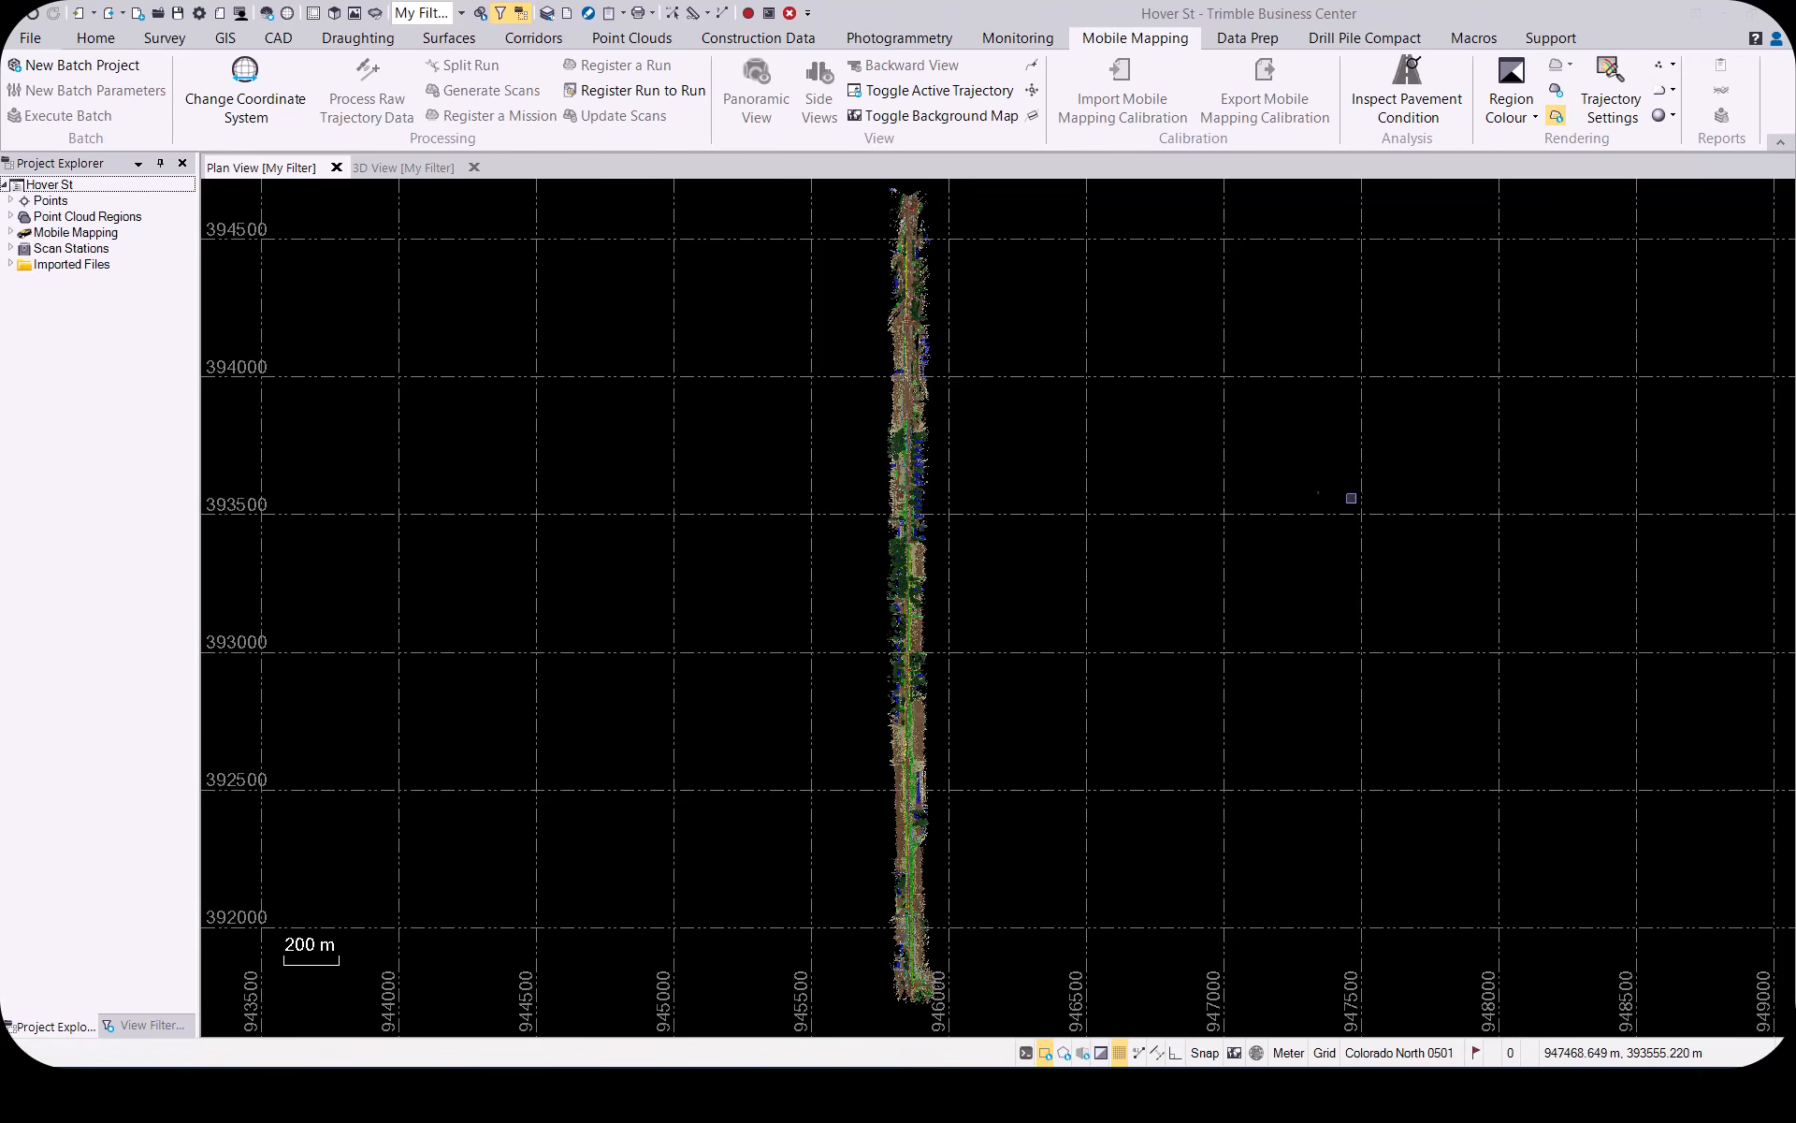
Switch the active licence subscription back to Enterprise in the Licence Manager.
{"action": "left_click", "coordinate": [1548, 38]}
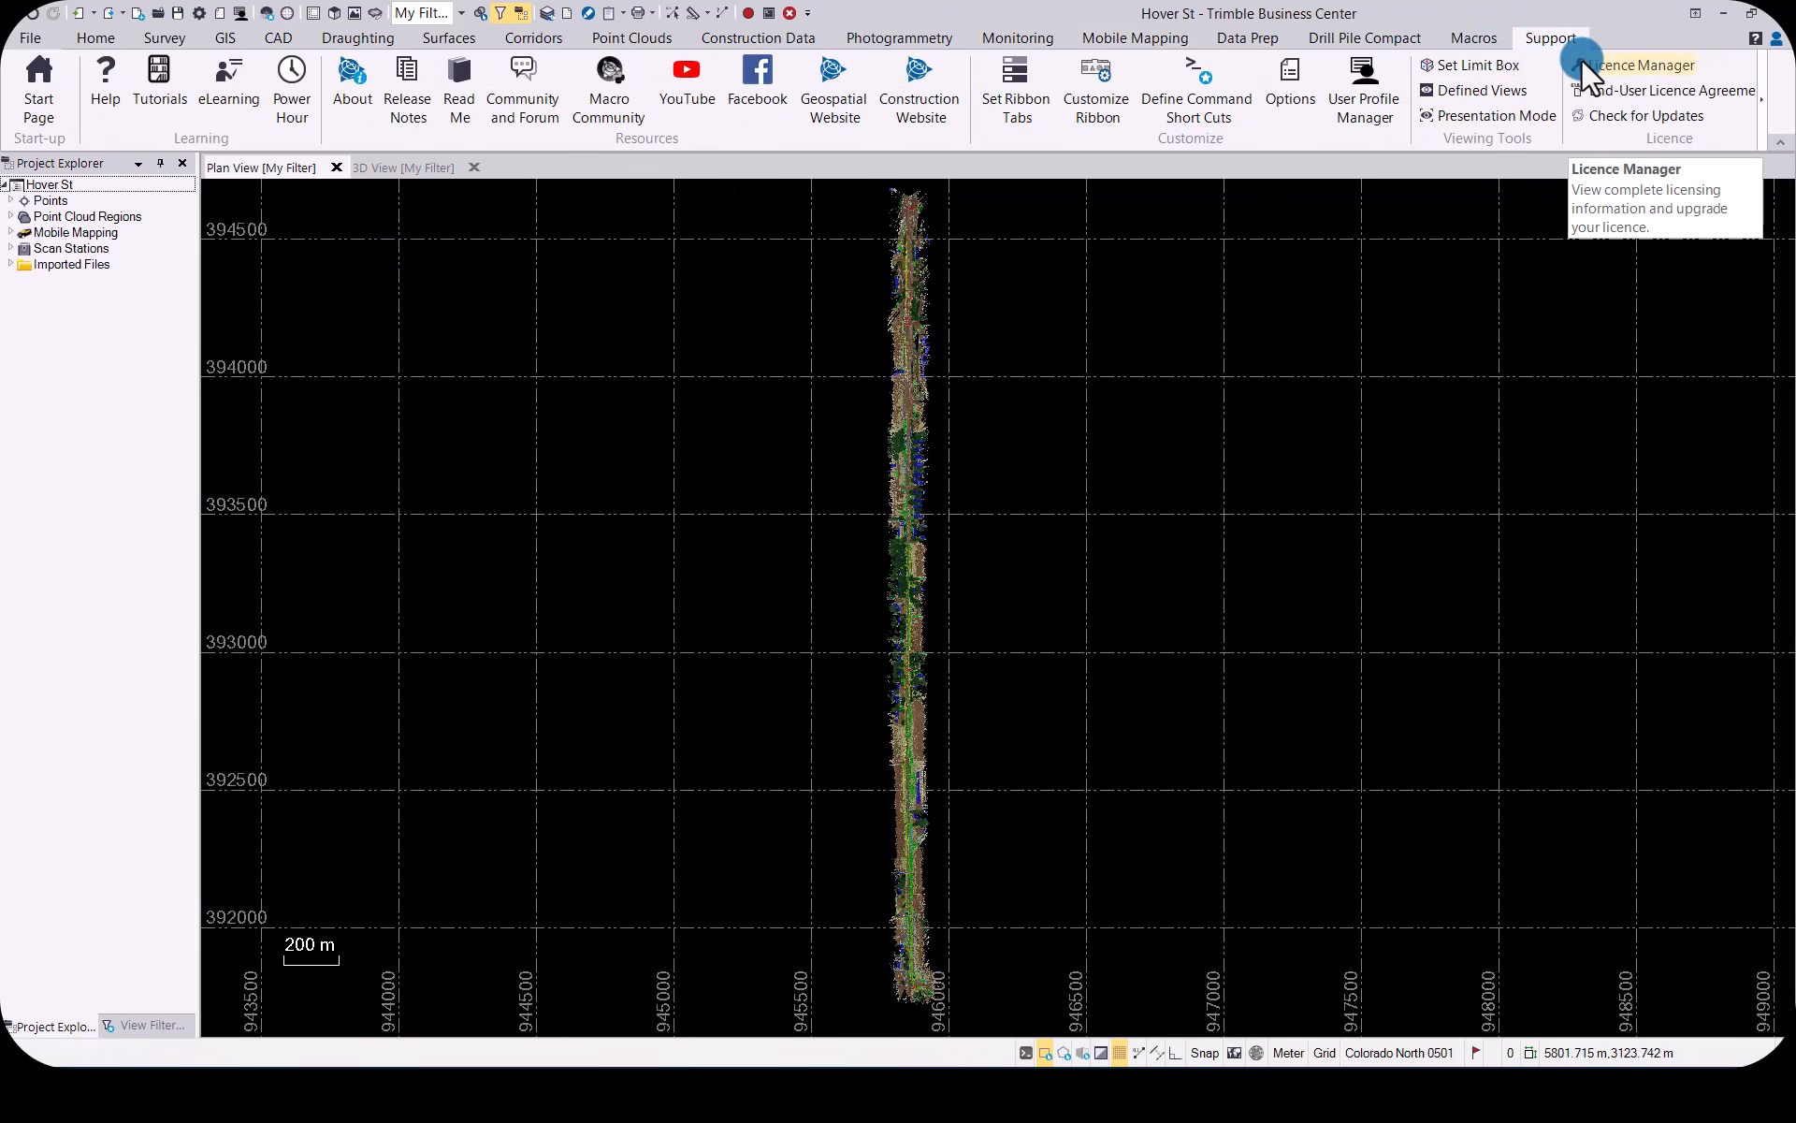
{"action": "left_click", "coordinate": [1581, 62]}
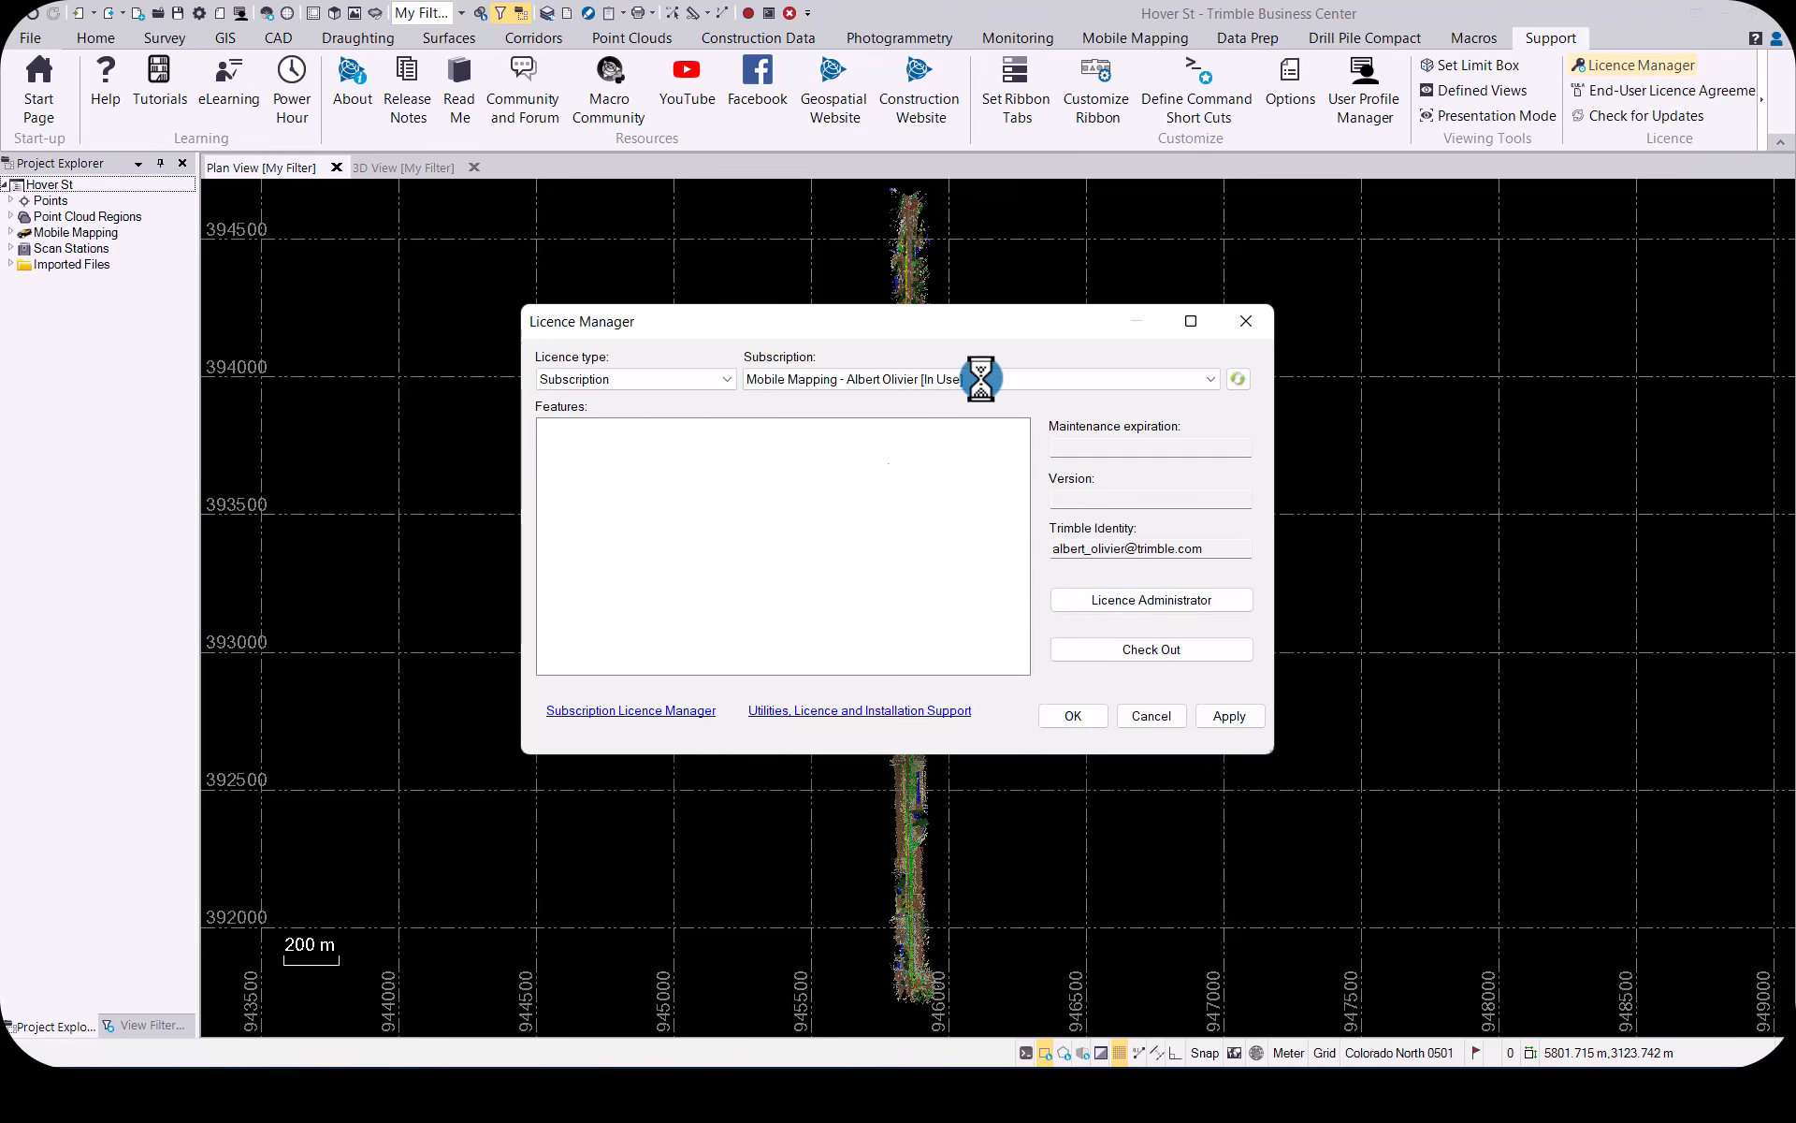
{"action": "left_click", "coordinate": [907, 382]}
{"action": "left_click", "coordinate": [861, 408]}
{"action": "left_click", "coordinate": [1076, 716]}
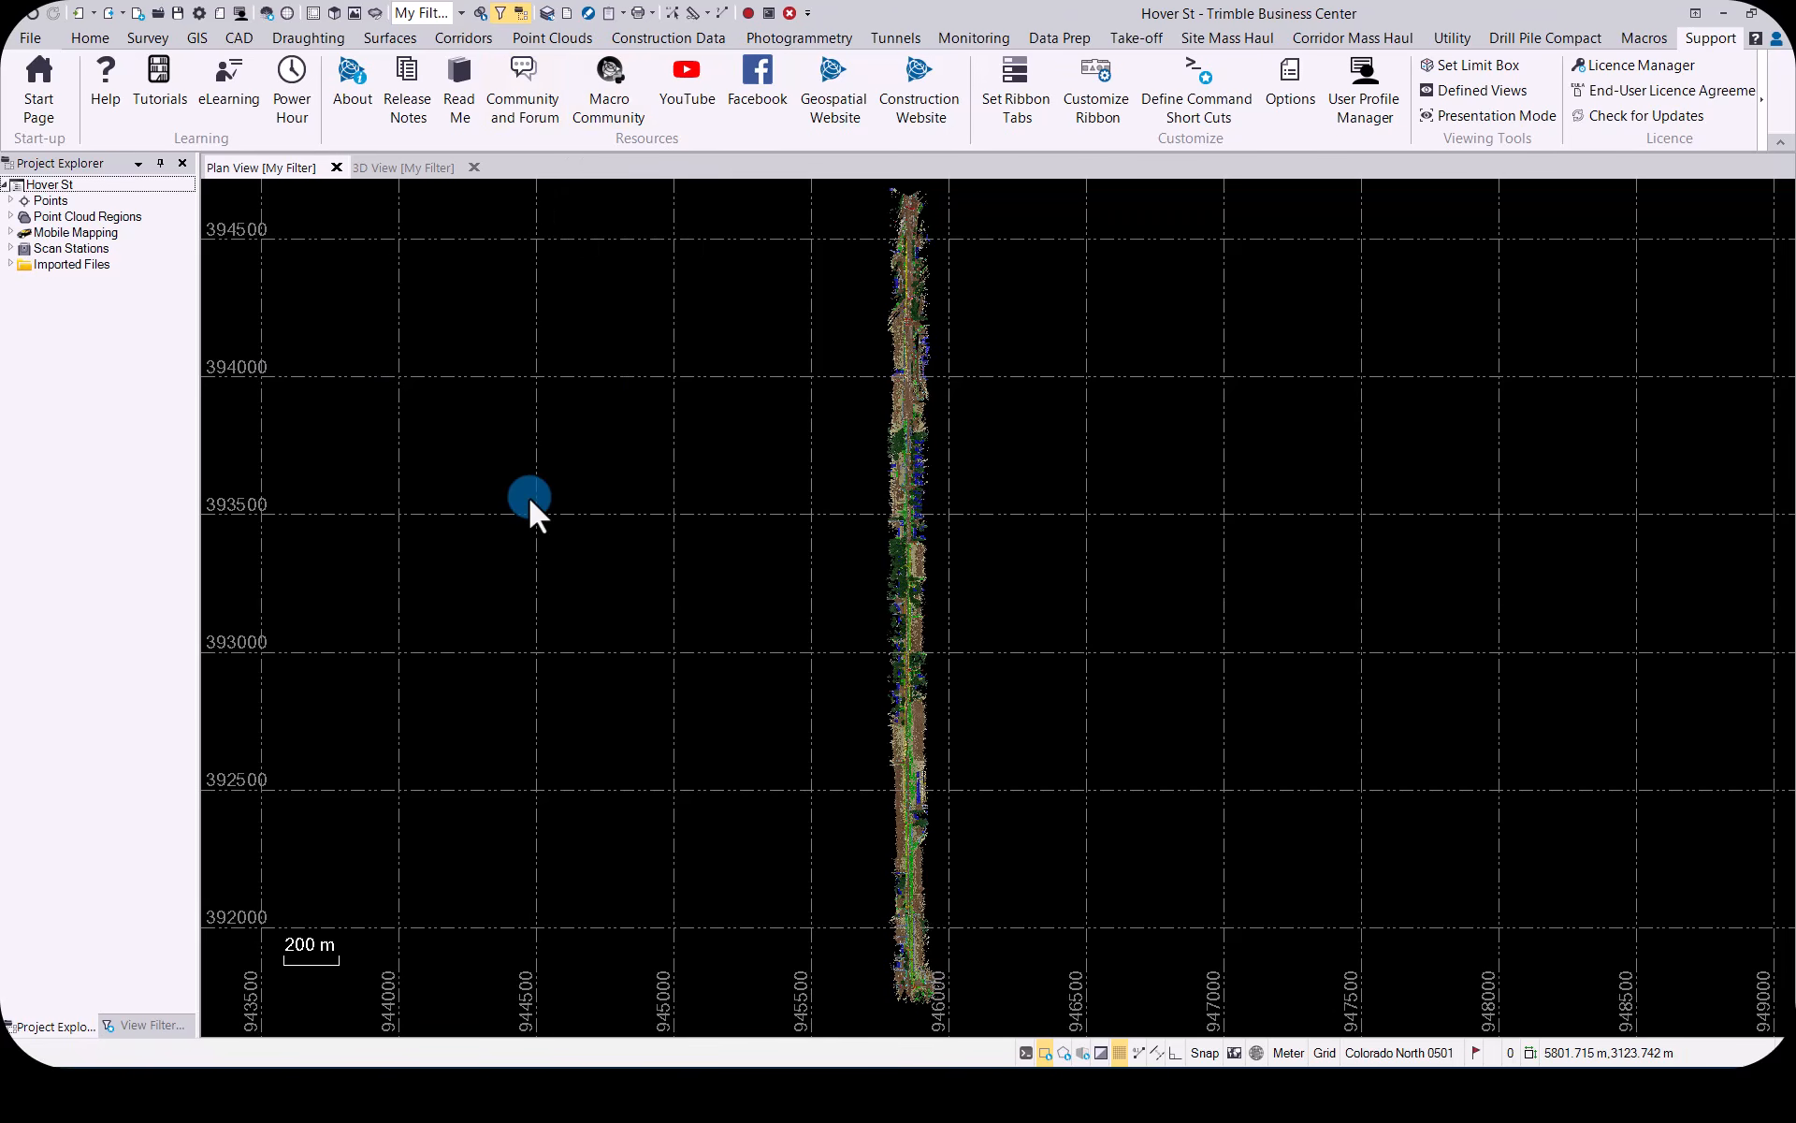
Overlay the Satellite Trimble Maps imagery in the plan view and inspect the point cloud against it around the Plateau Rd intersection.
{"action": "left_click", "coordinate": [194, 35]}
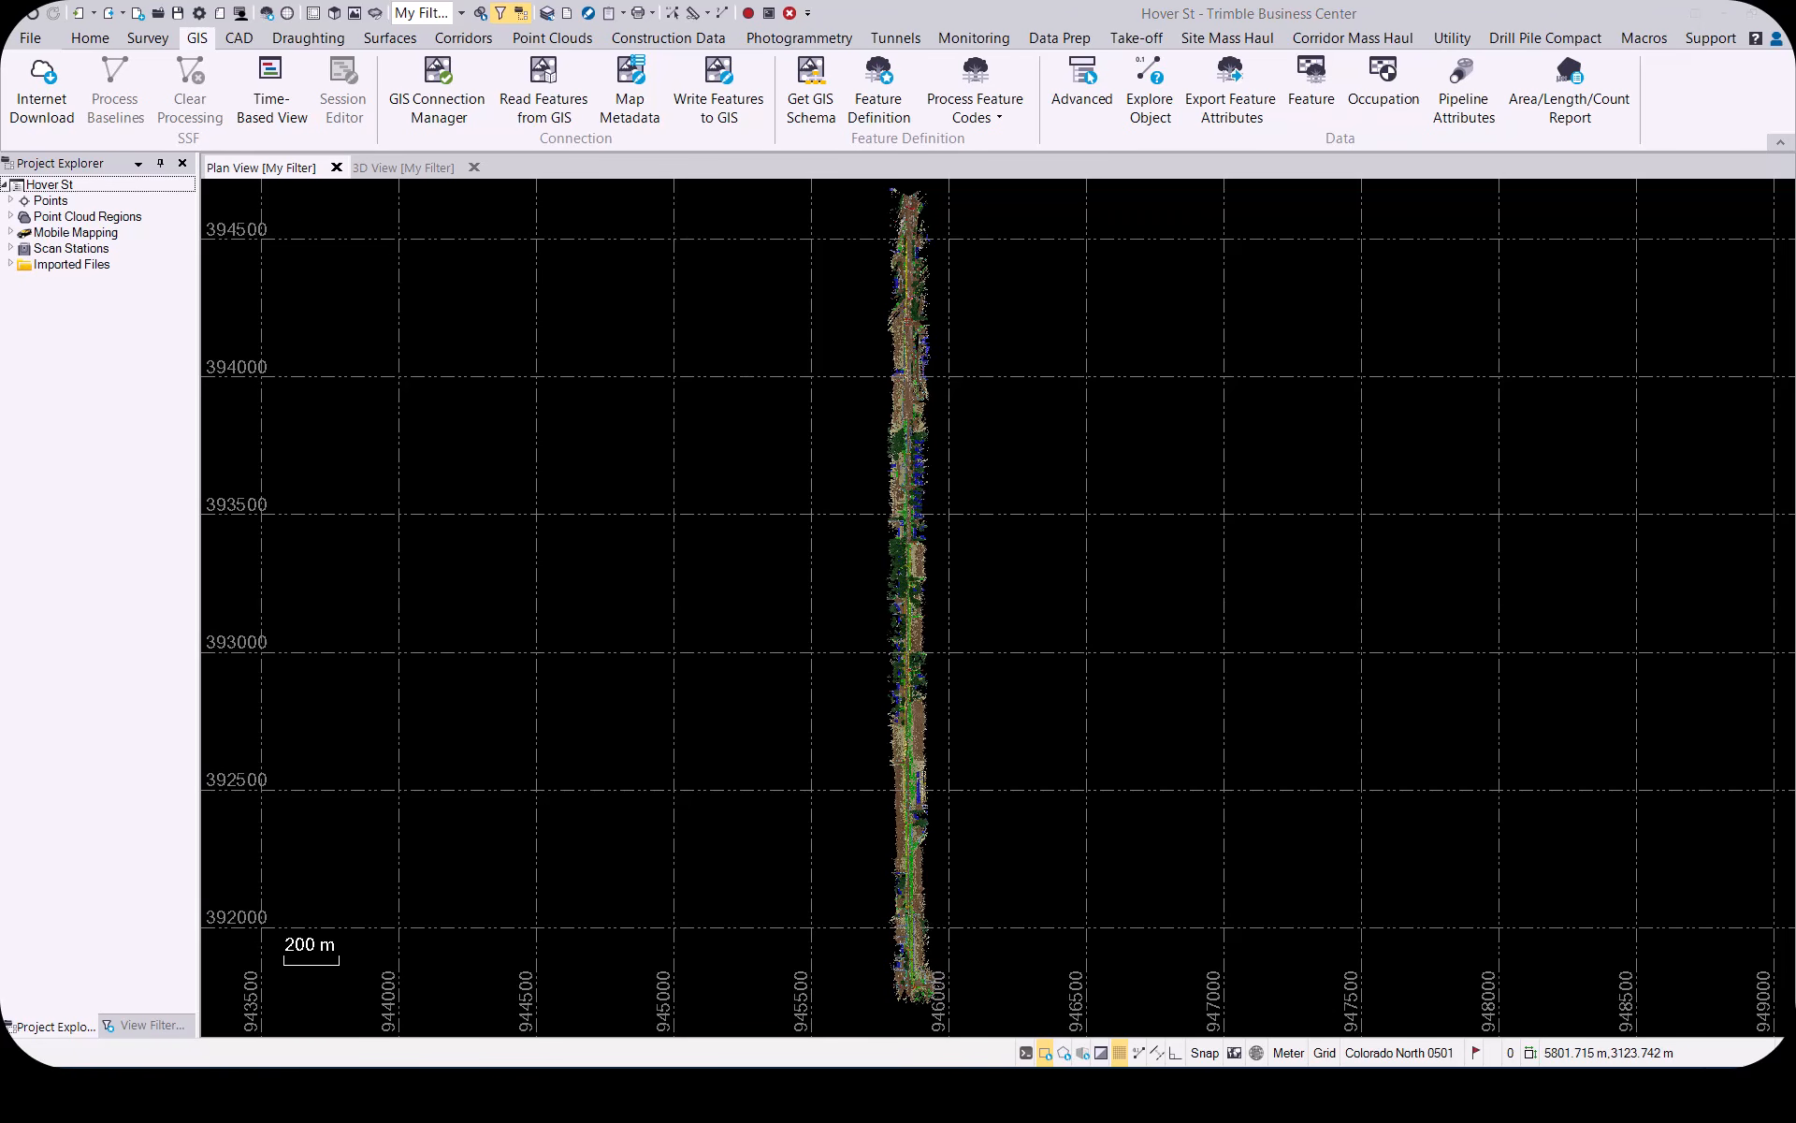
{"action": "left_click", "coordinate": [92, 35]}
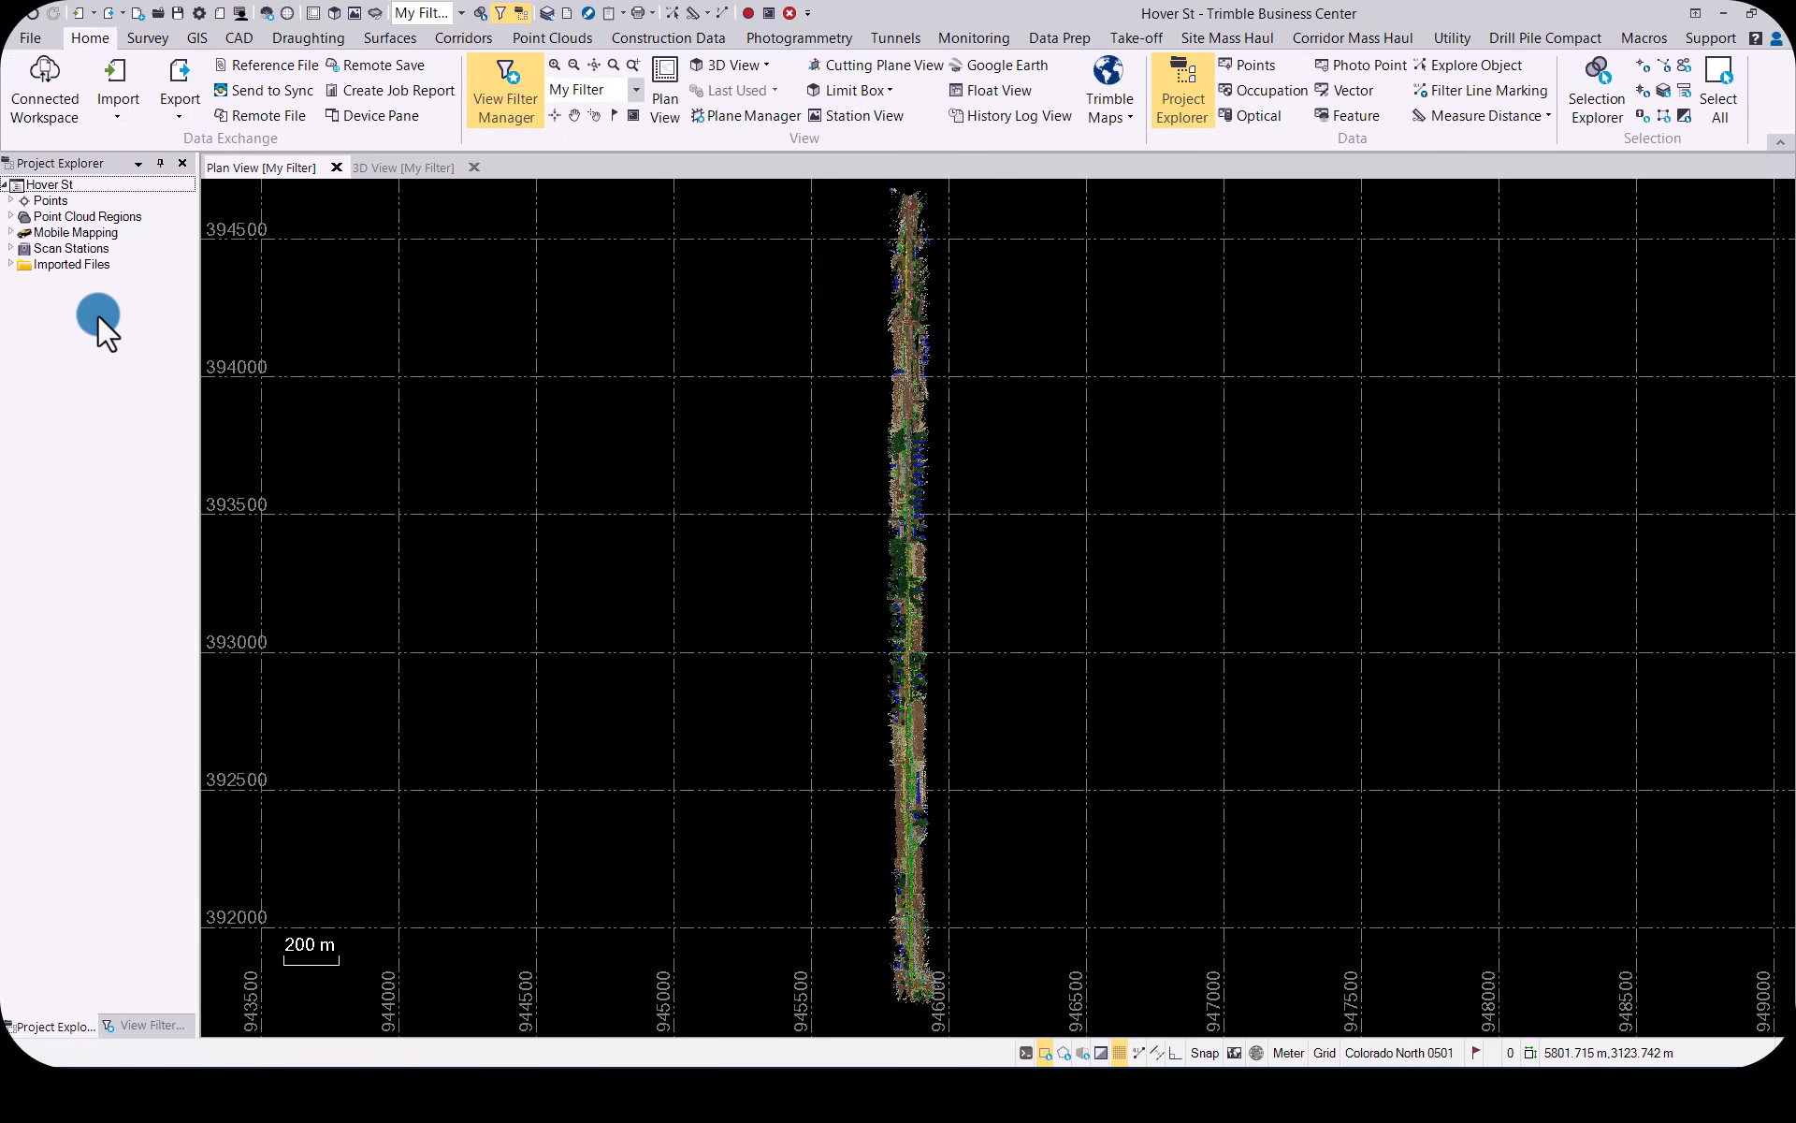
{"action": "left_click", "coordinate": [1117, 112]}
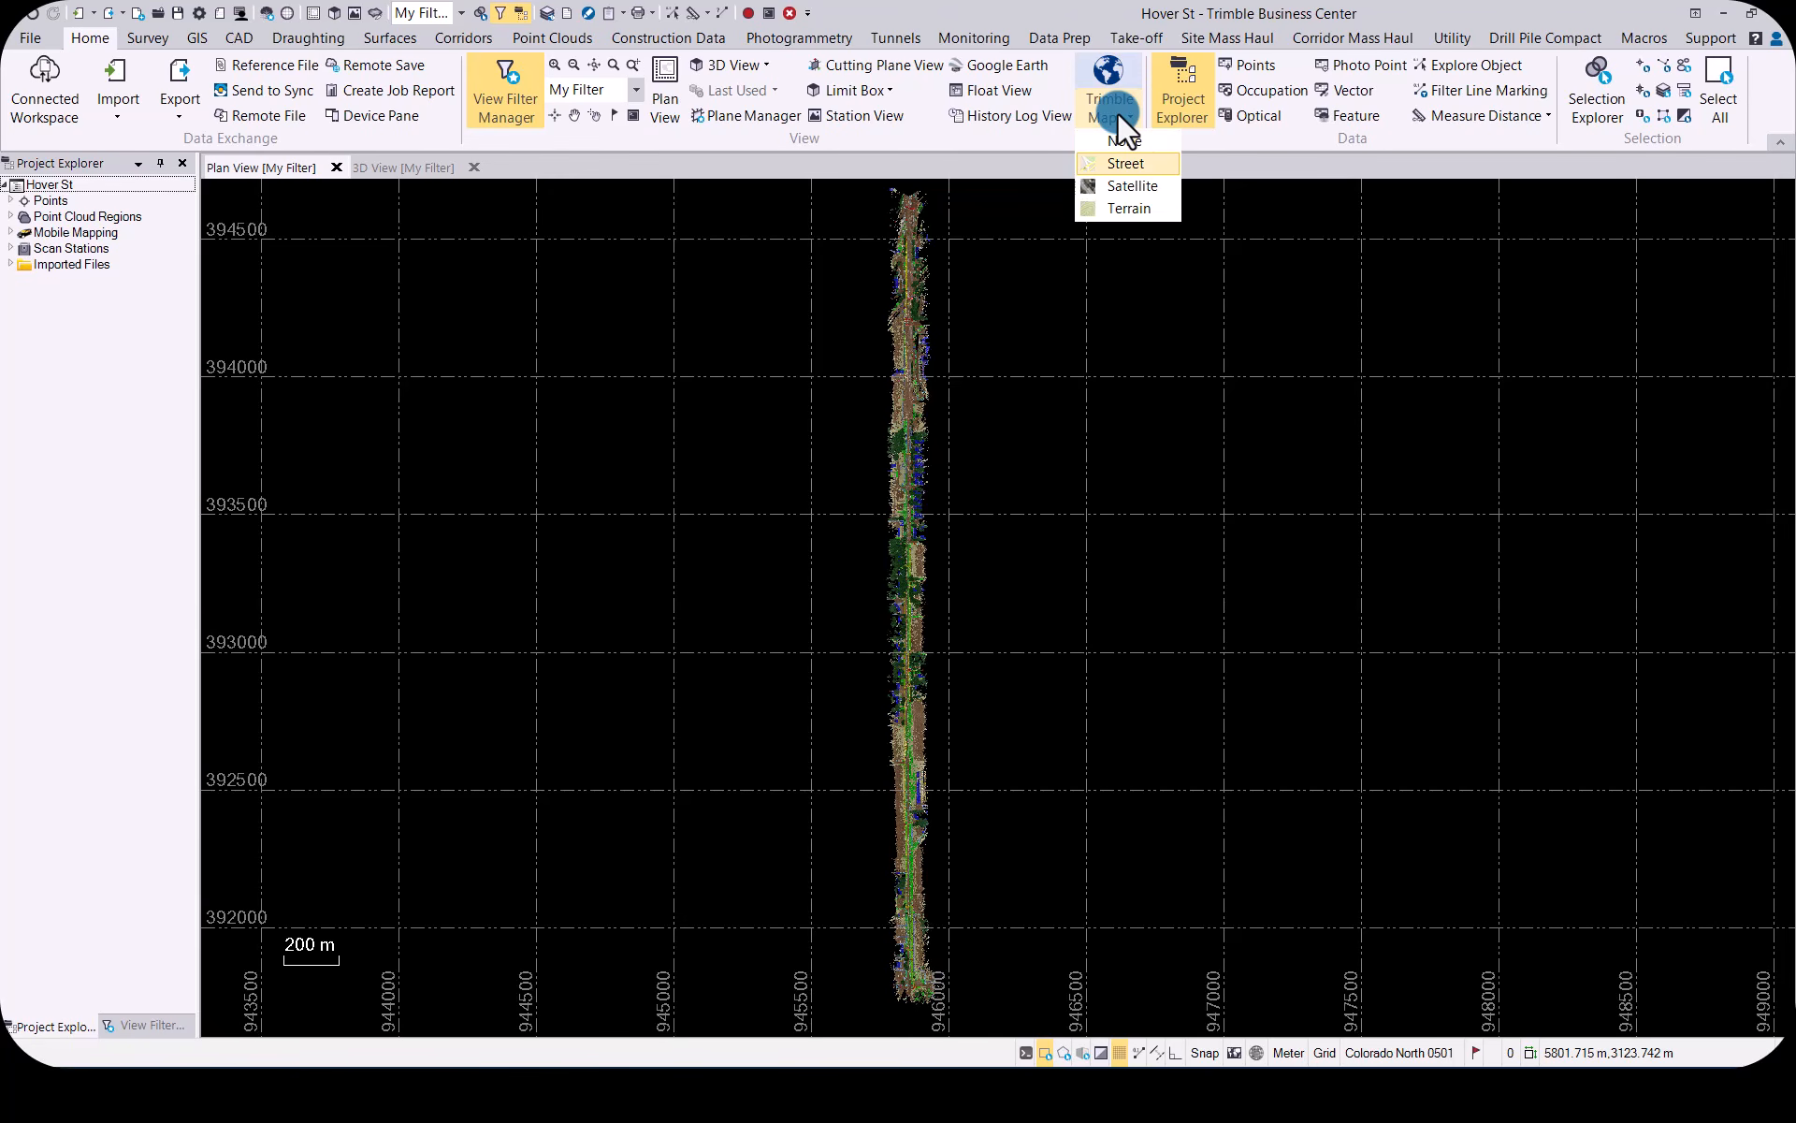
{"action": "left_click", "coordinate": [1151, 189]}
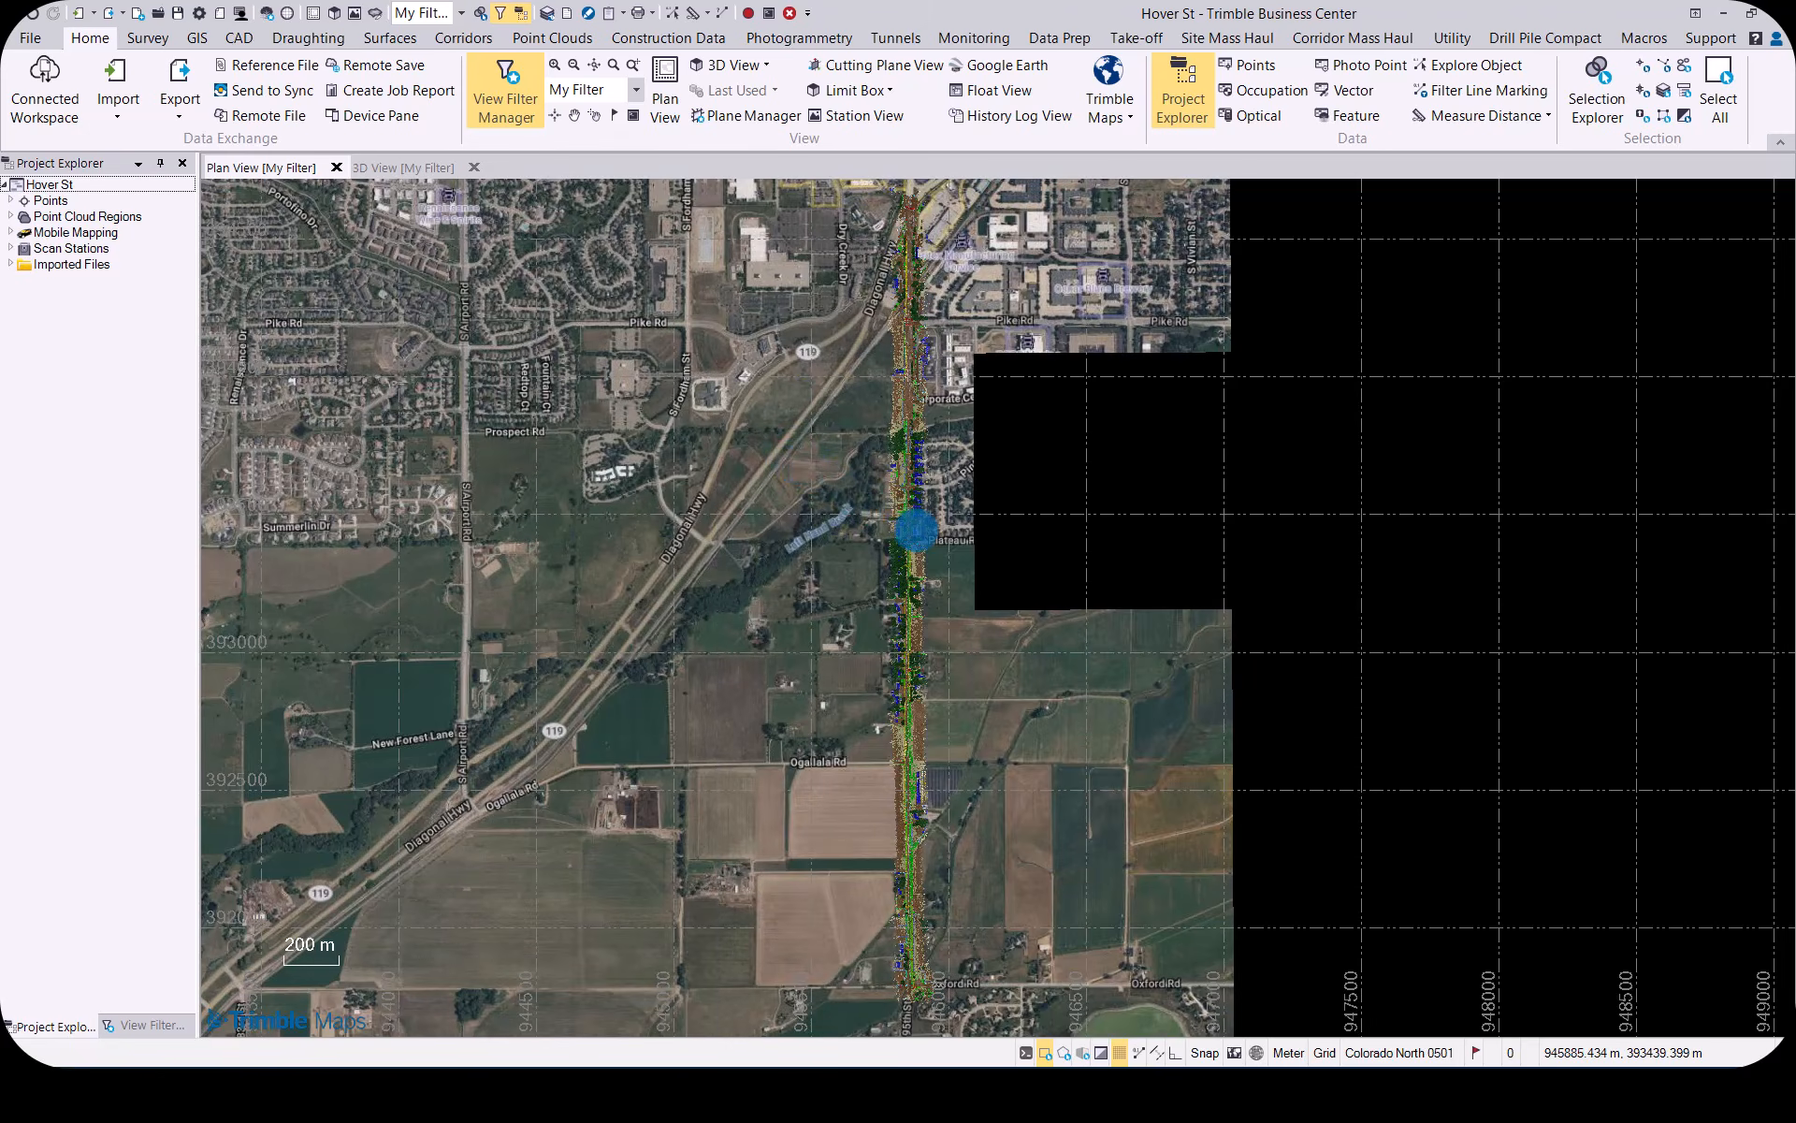
{"action": "scroll", "coordinate": [916, 529], "scroll_direction": "up", "scroll_amount": 1}
{"action": "scroll", "coordinate": [916, 530], "scroll_direction": "up", "scroll_amount": 9}
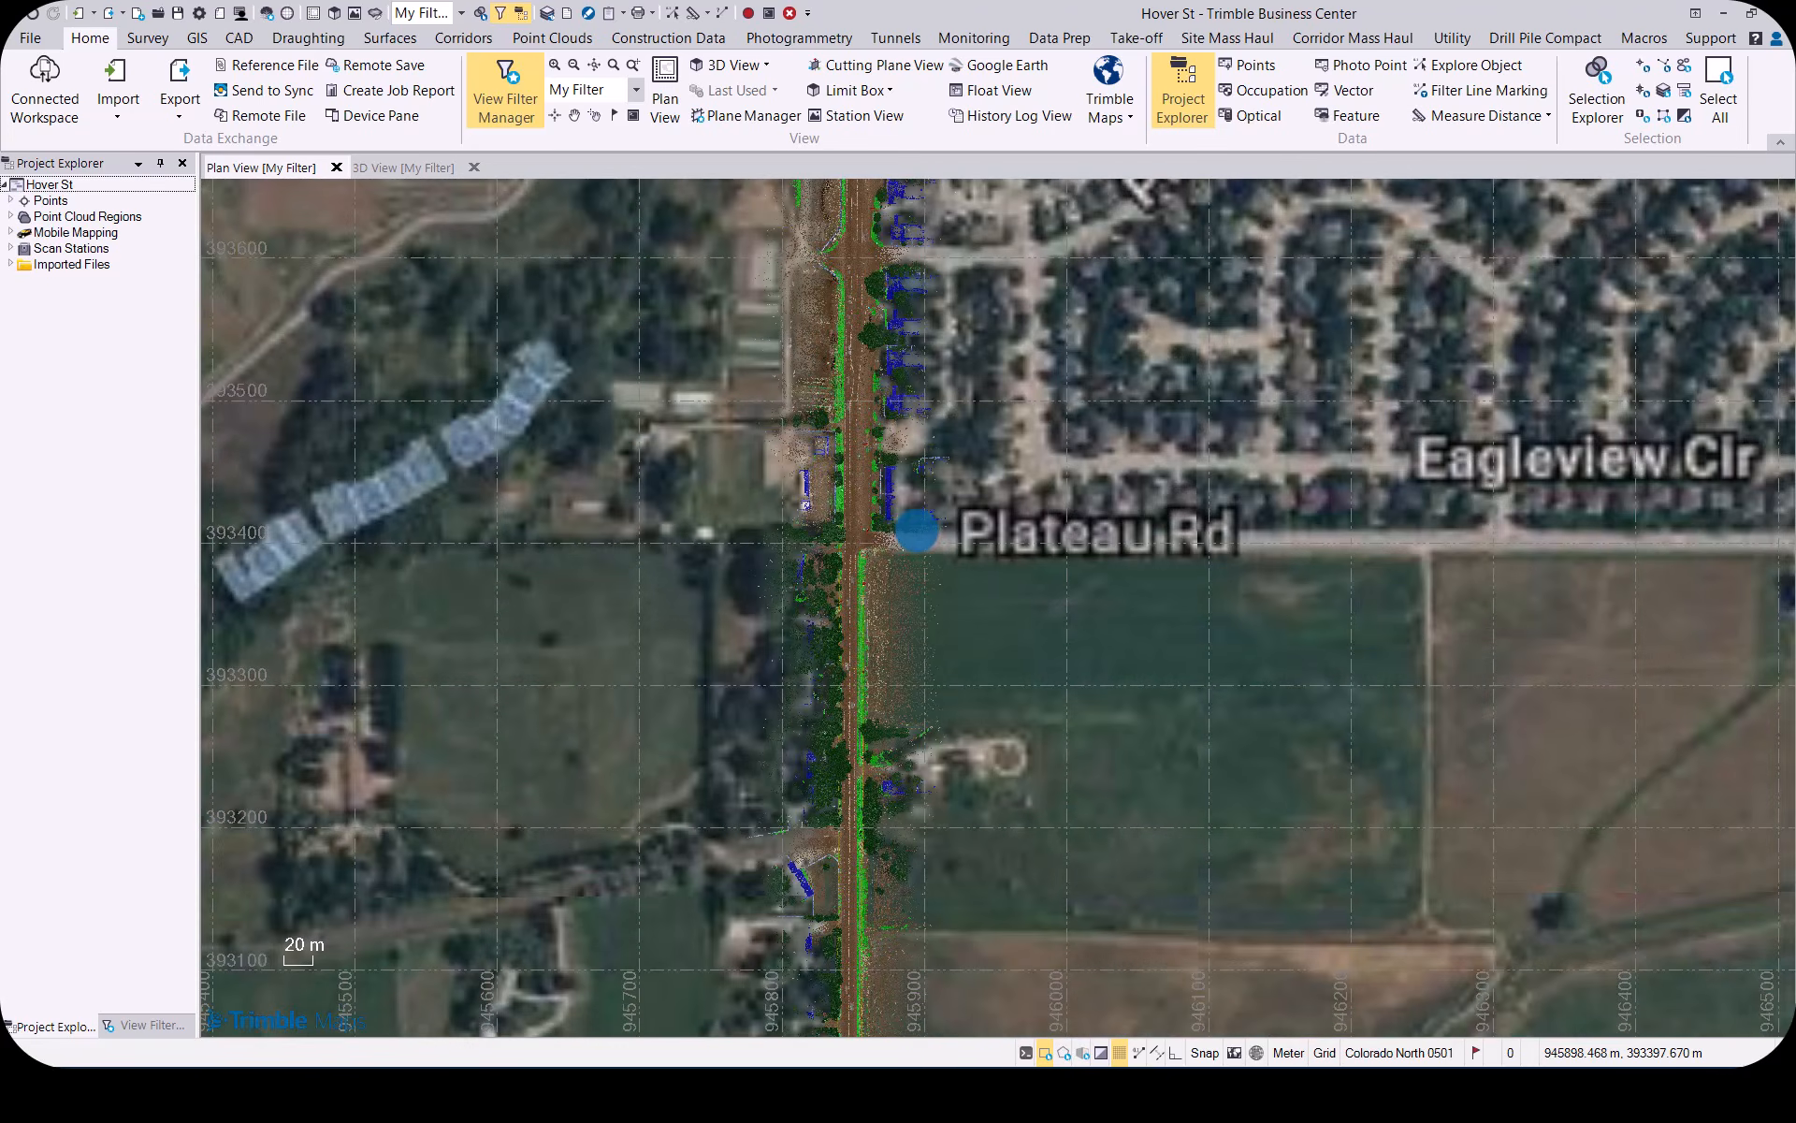
{"action": "scroll", "coordinate": [916, 529], "scroll_direction": "up", "scroll_amount": 3}
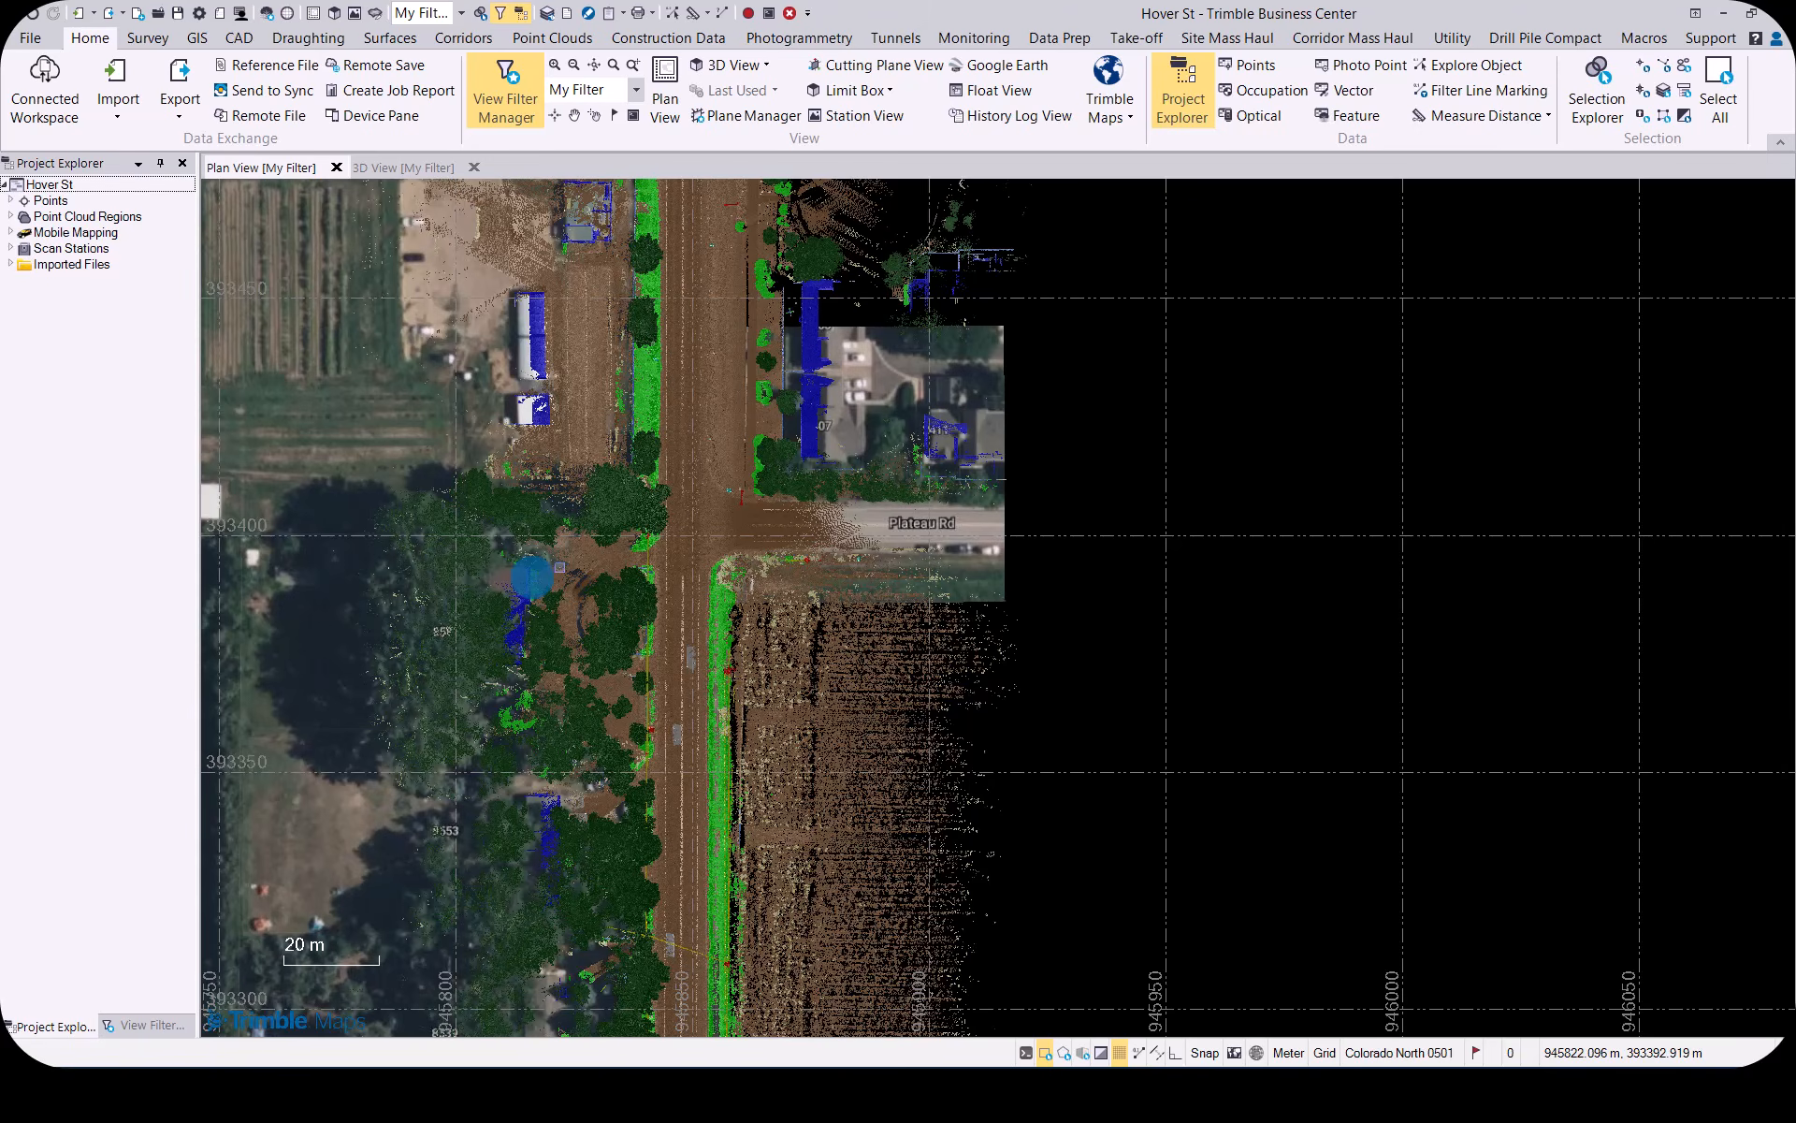
Set the Trimble Maps background to None so only the point cloud is displayed in the plan view.
{"action": "left_click", "coordinate": [1108, 119]}
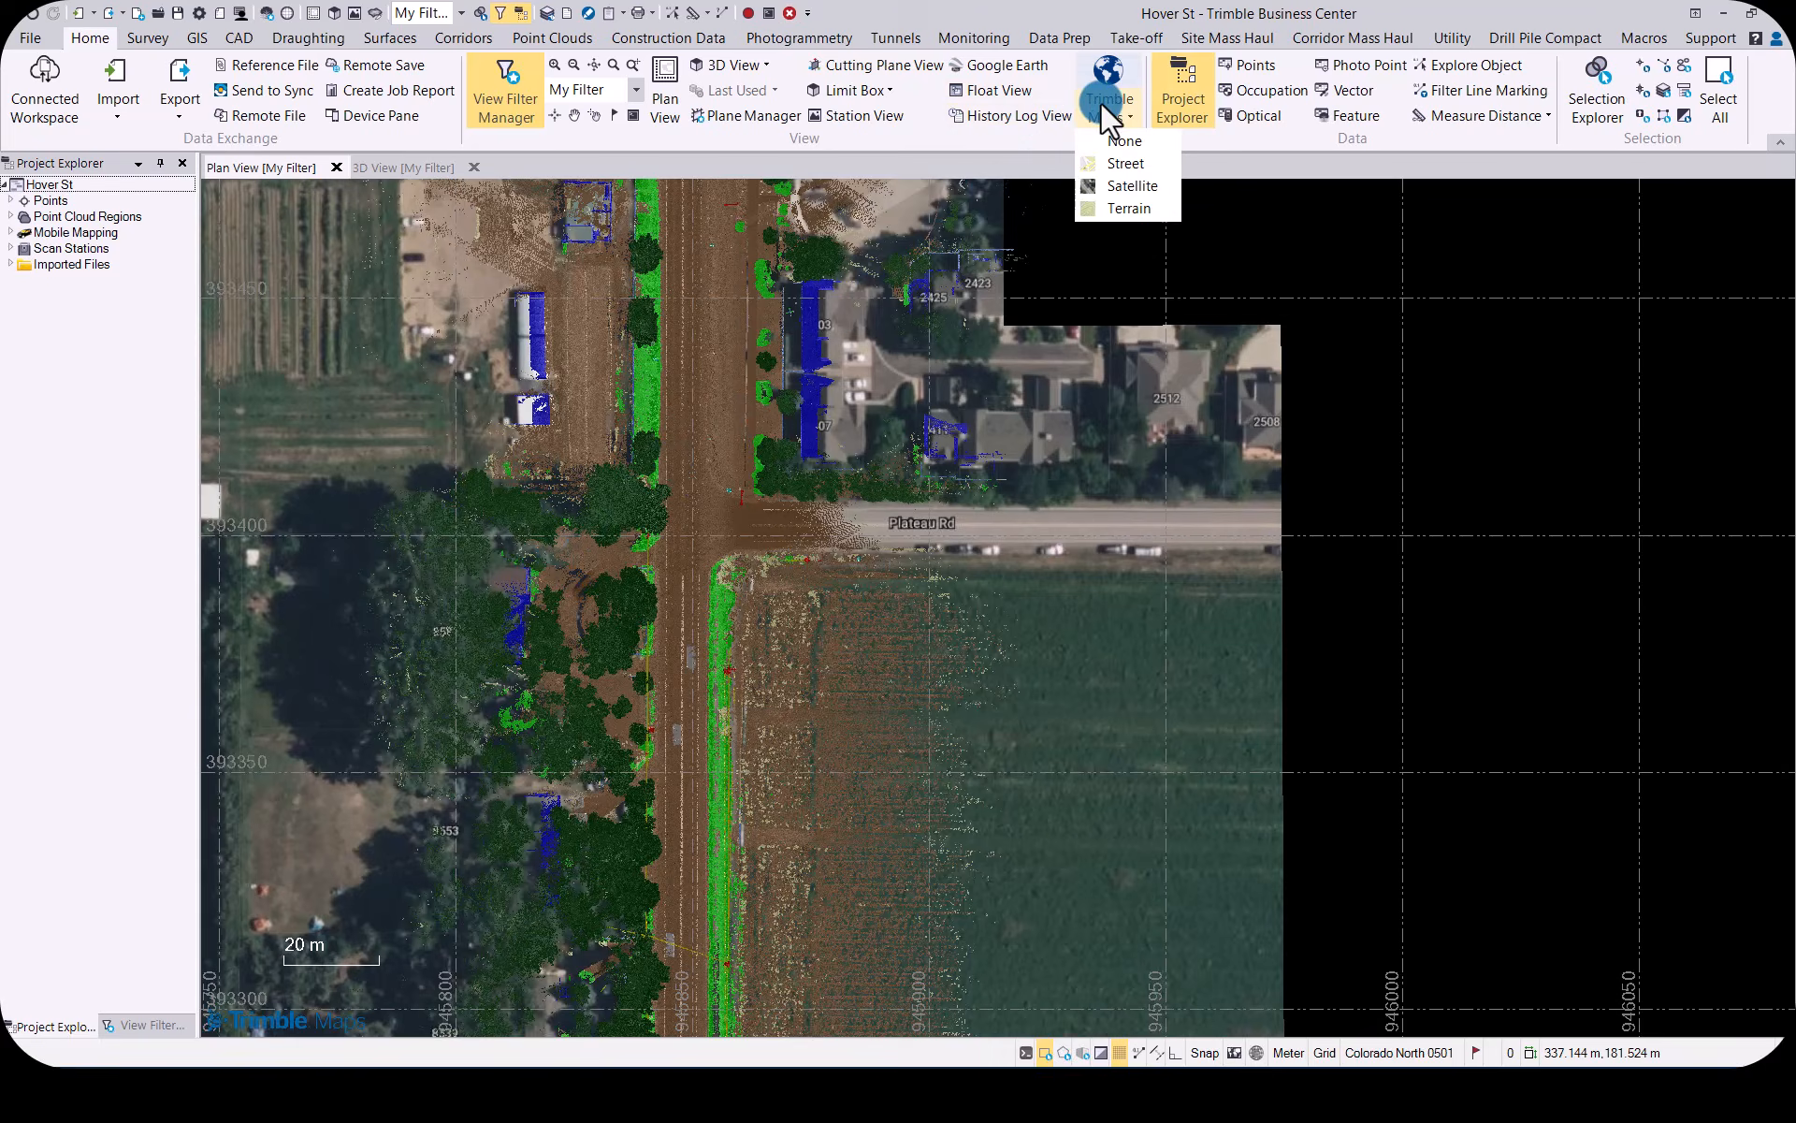
{"action": "left_click", "coordinate": [1118, 140]}
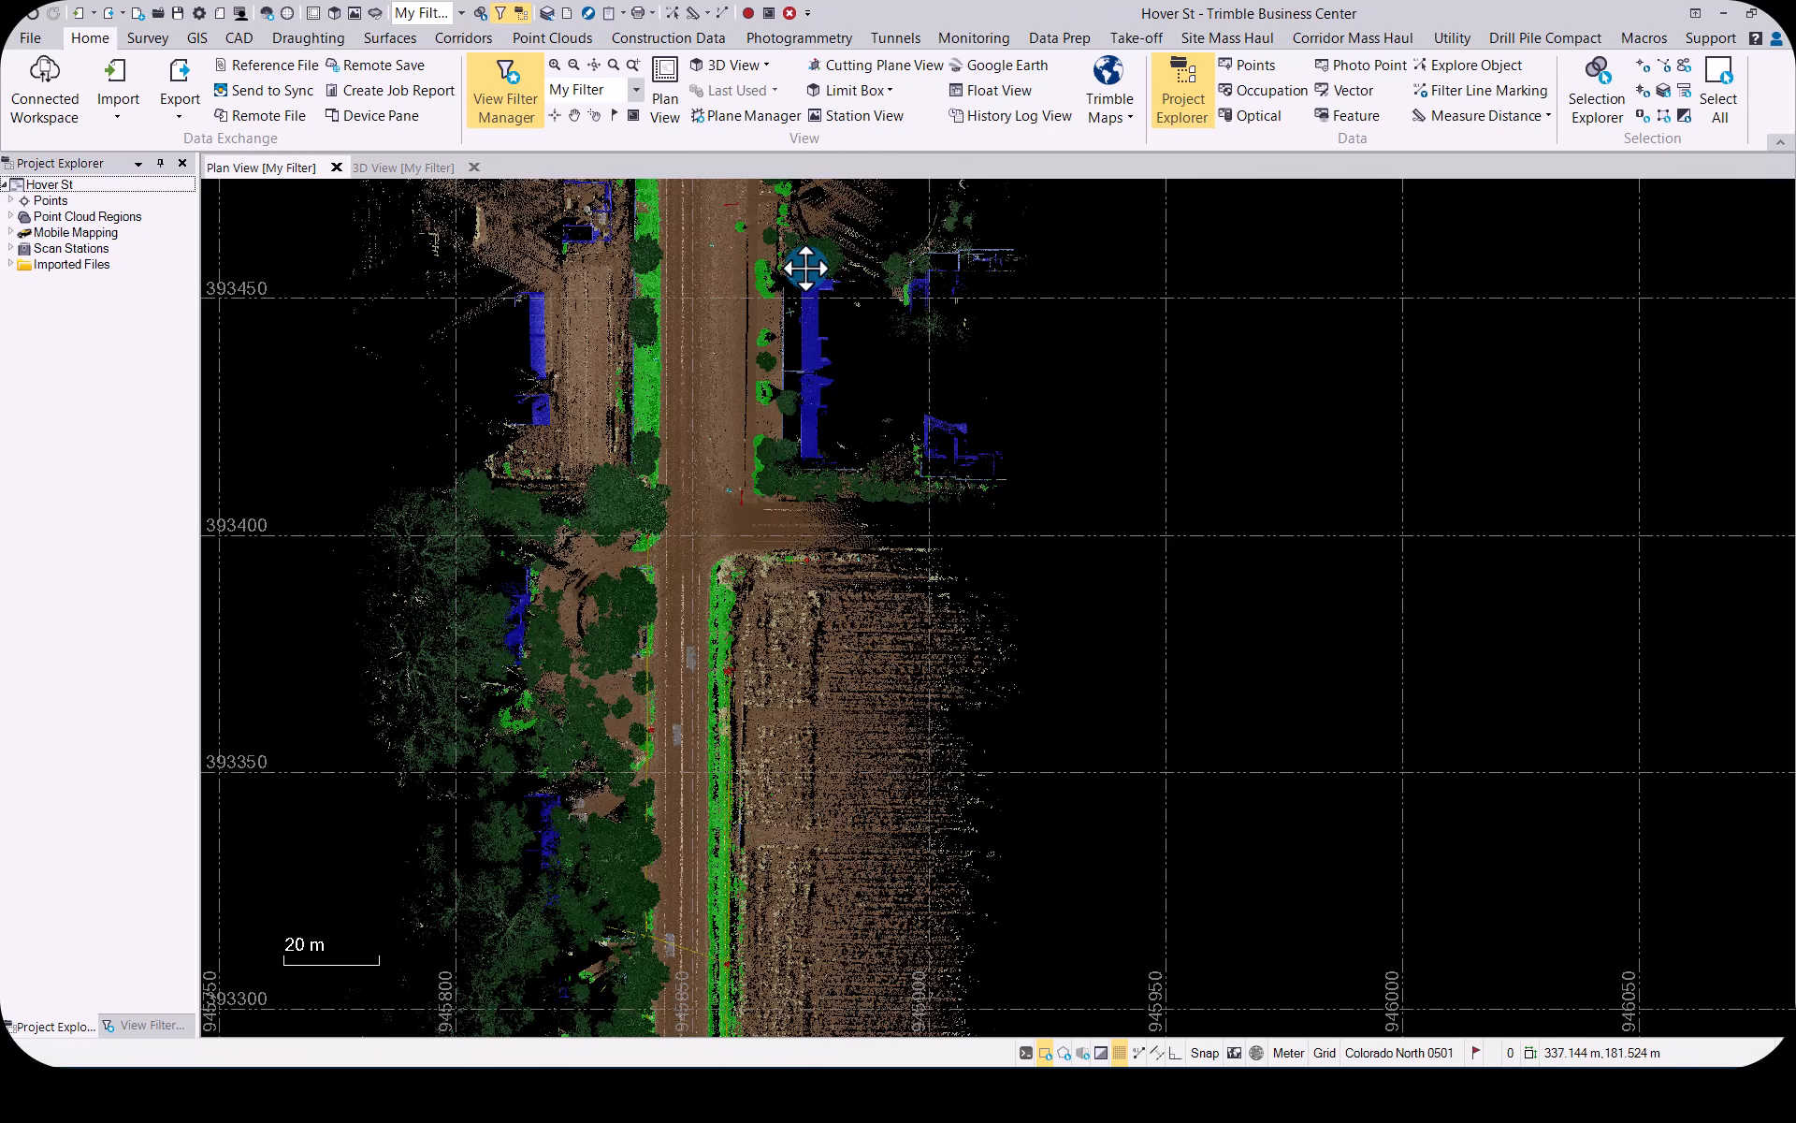
{"action": "left_click", "coordinate": [806, 271]}
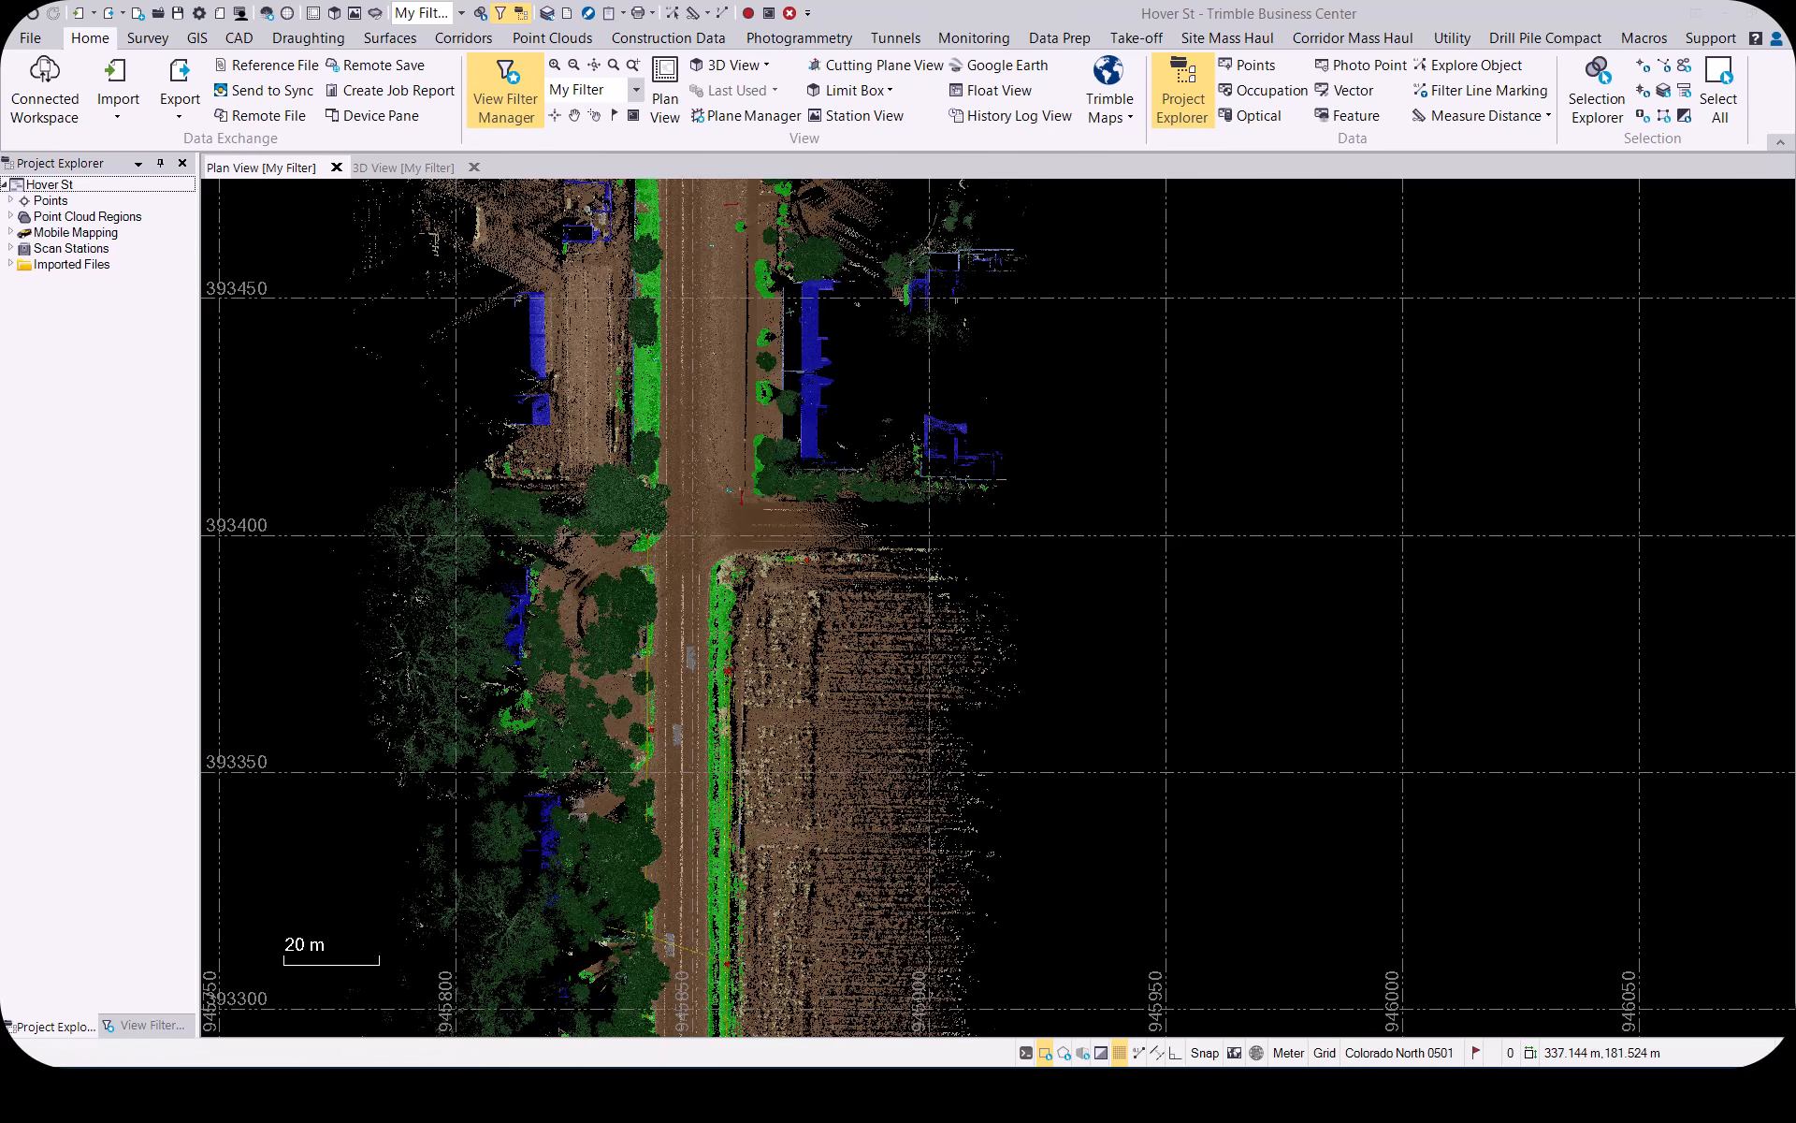
Bring up the tunnel commands to review the tools for tunnel creation, editing, inspection and reporting.
{"action": "left_click", "coordinate": [524, 110]}
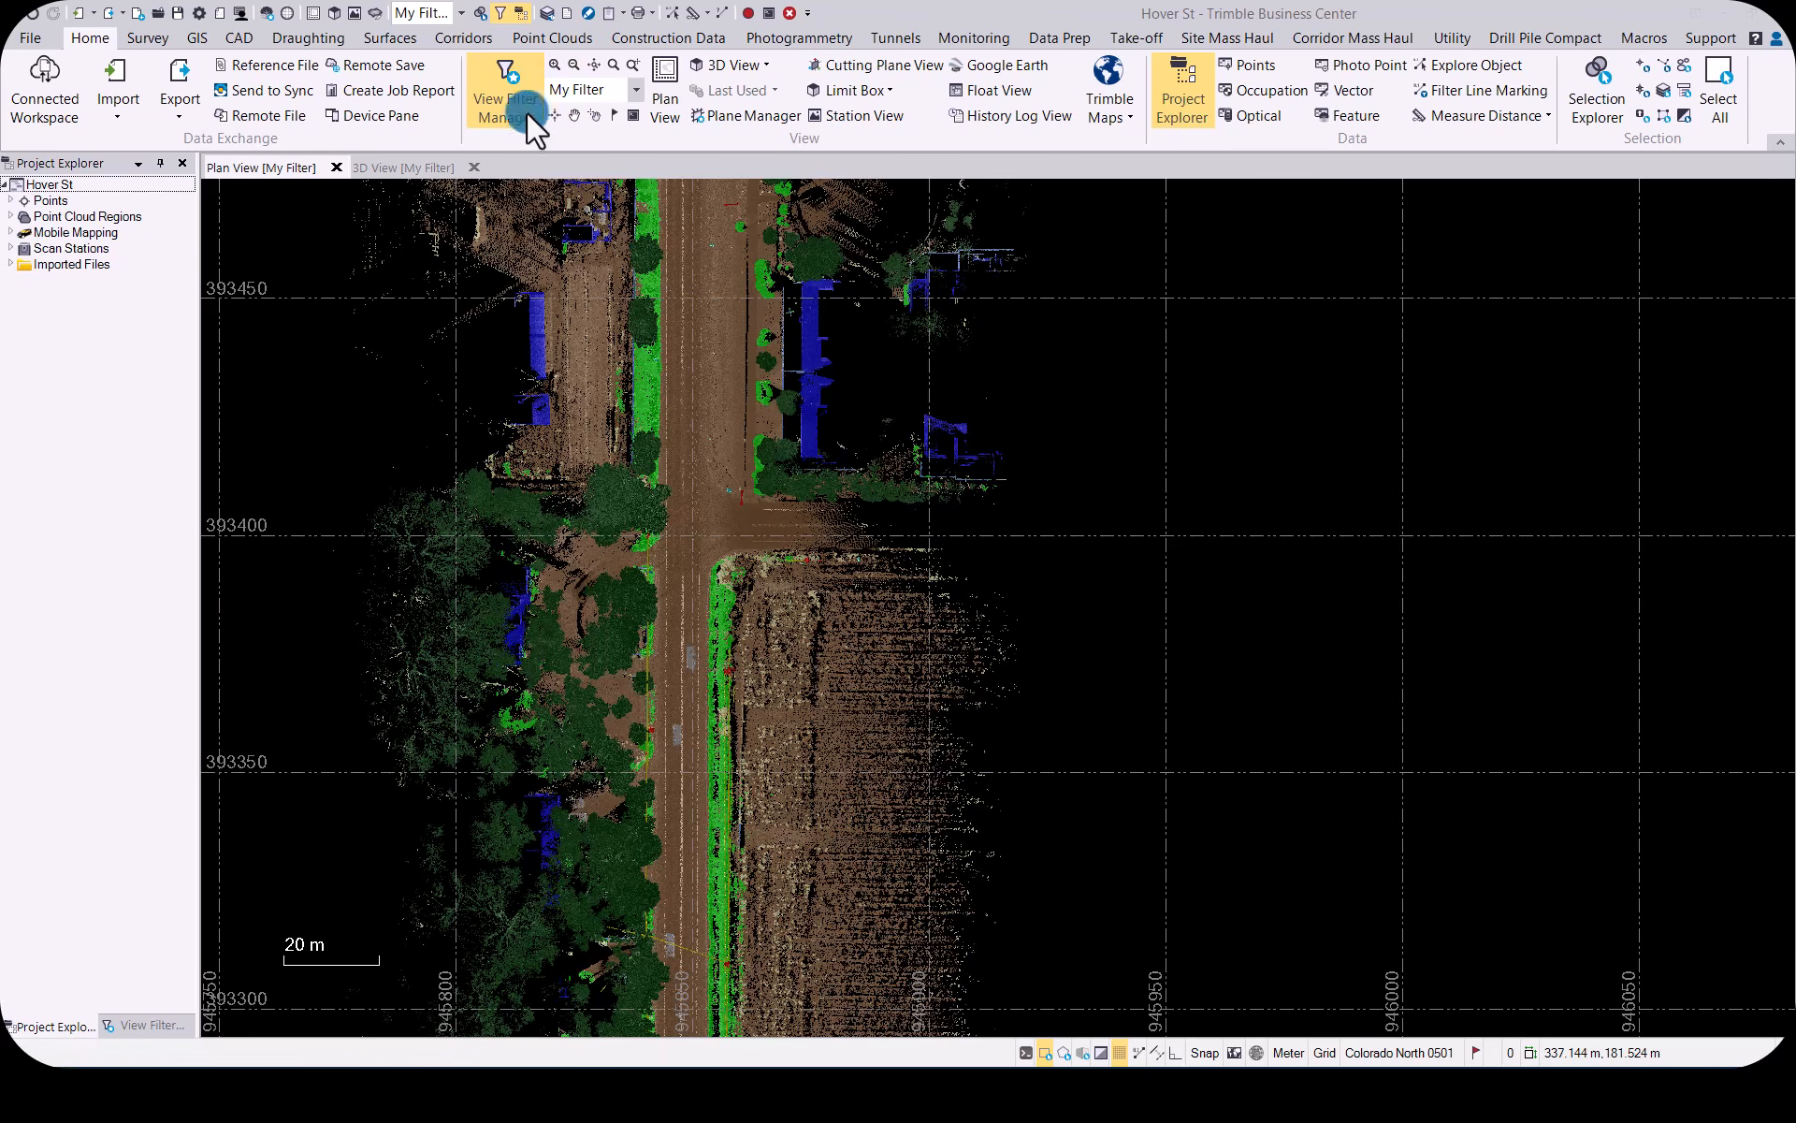
{"action": "left_click", "coordinate": [897, 37]}
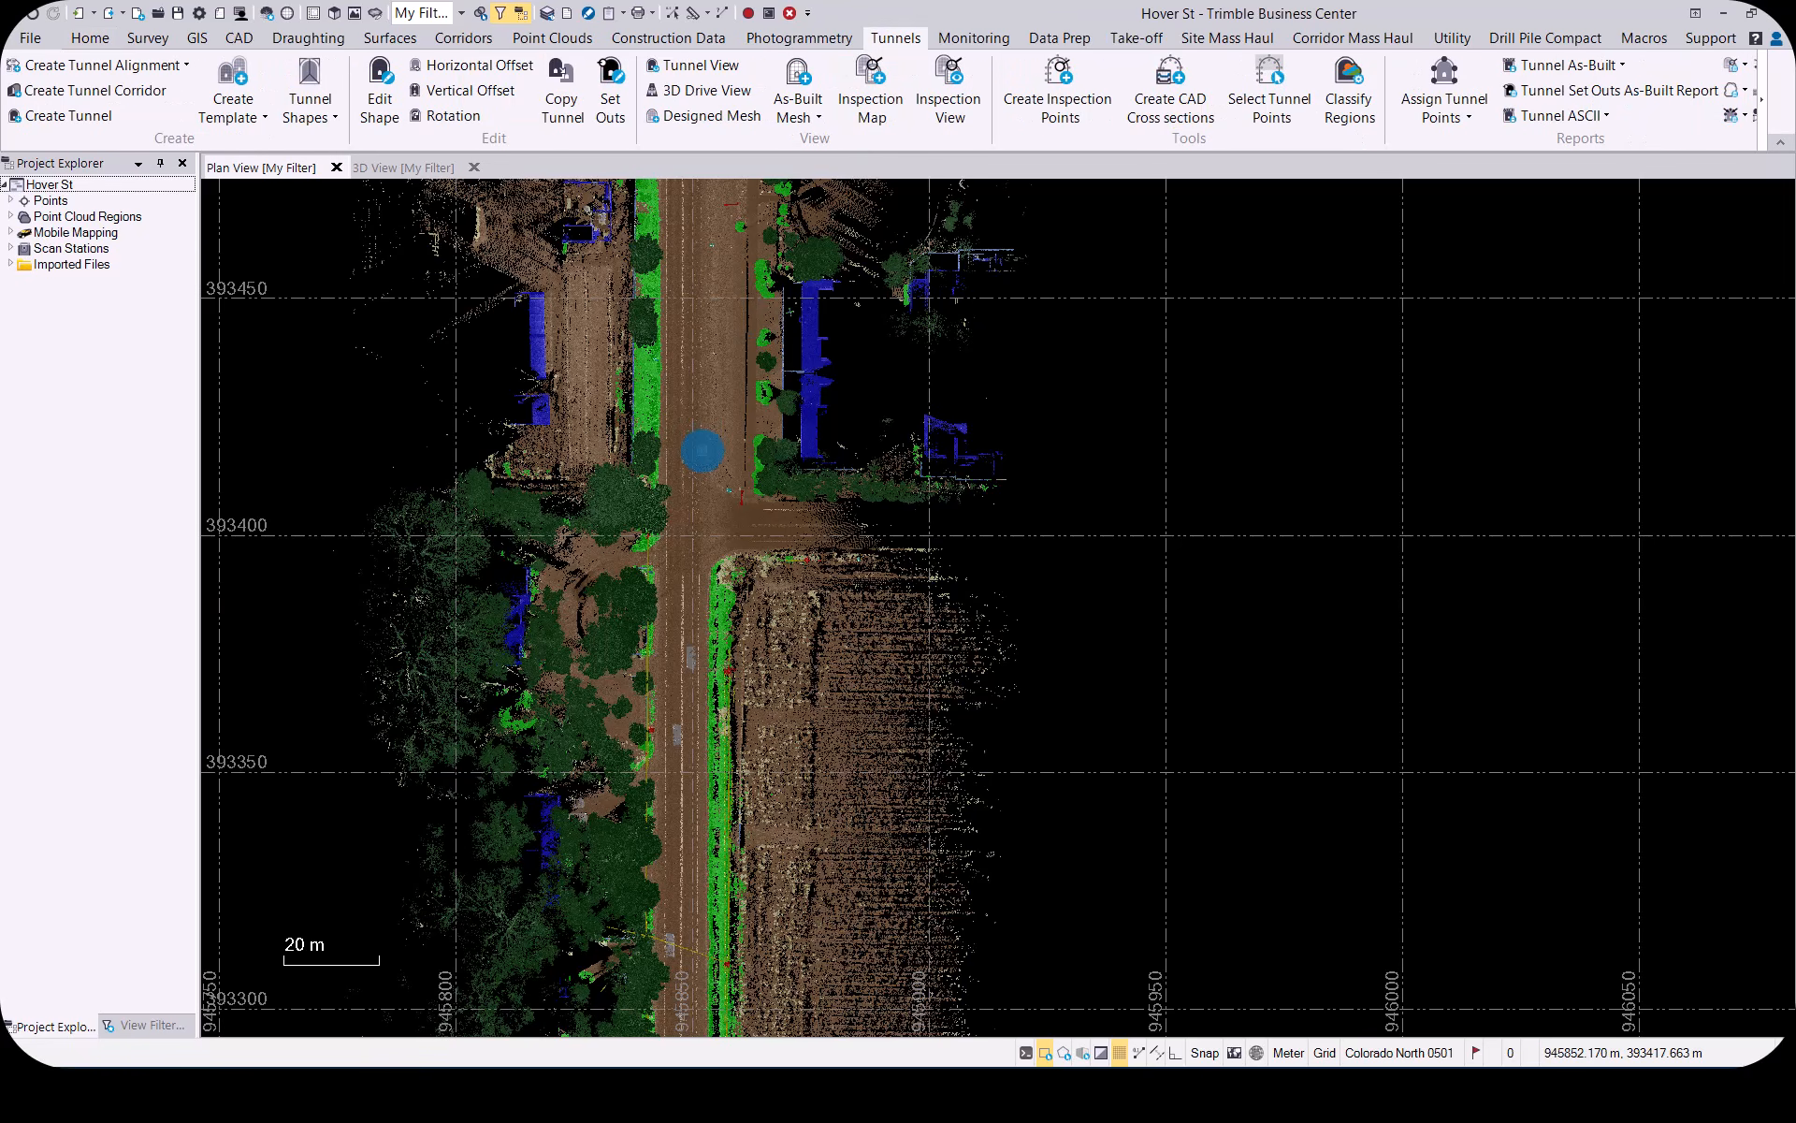